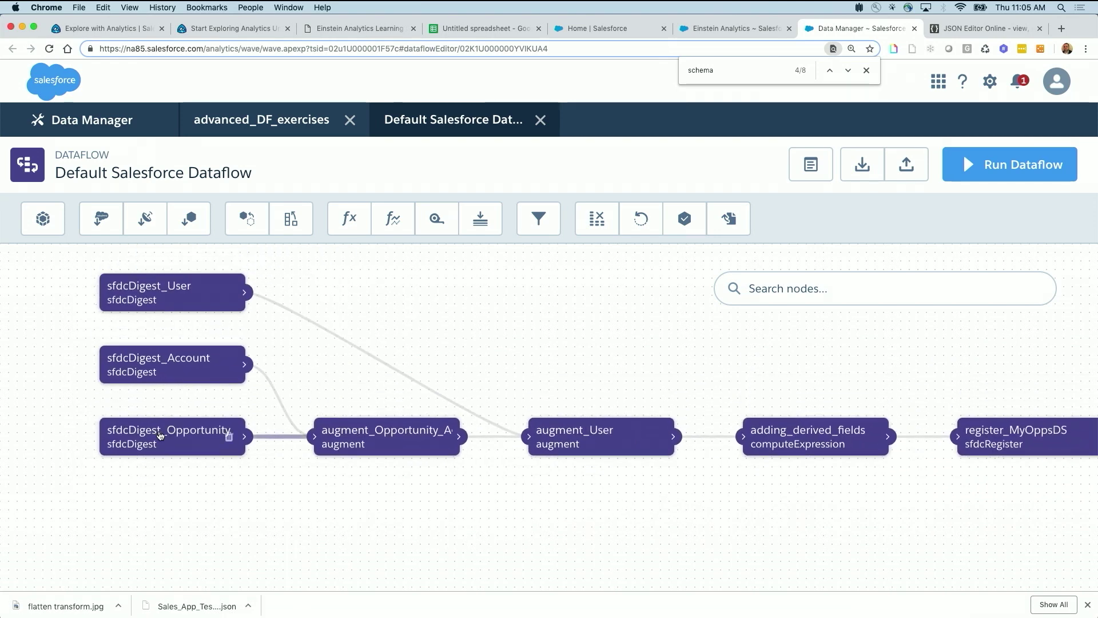
{"action": "left_click", "coordinate": [176, 435]}
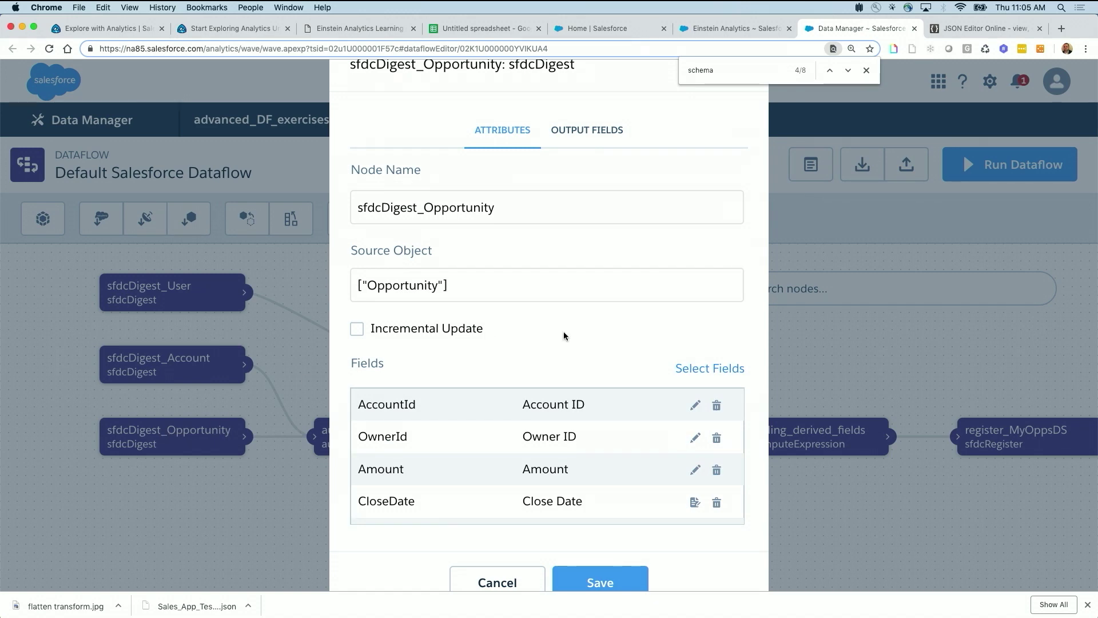
{"action": "left_click", "coordinate": [692, 370]}
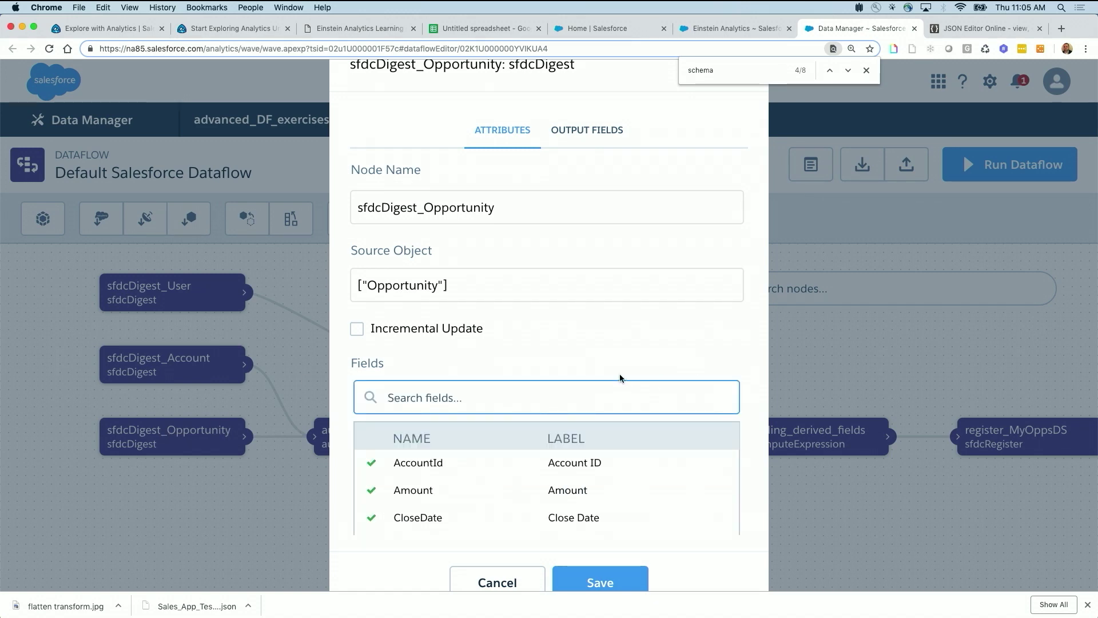
{"action": "scroll", "coordinate": [619, 373], "scroll_direction": "down", "scroll_amount": 5}
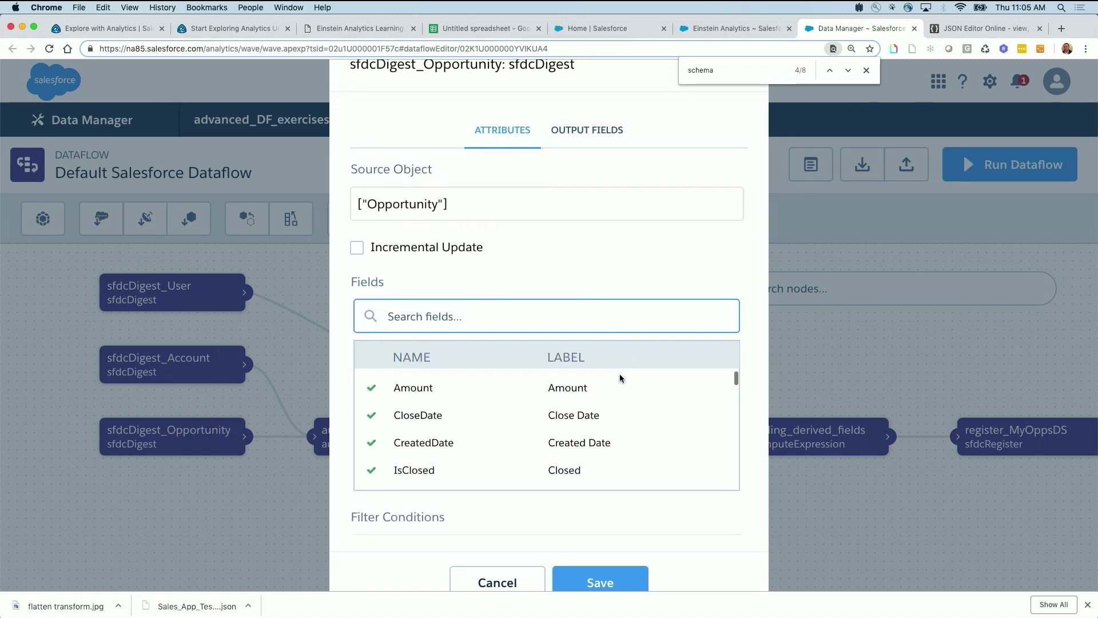
{"action": "scroll", "coordinate": [443, 437], "scroll_direction": "down", "scroll_amount": 1}
{"action": "scroll", "coordinate": [443, 436], "scroll_direction": "down", "scroll_amount": 3}
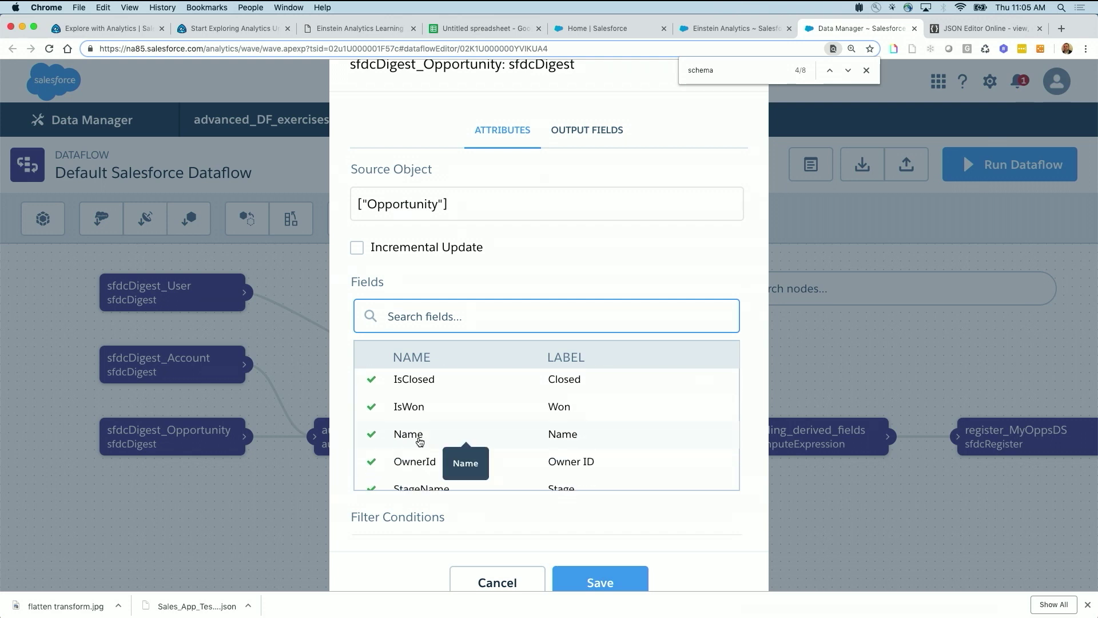
{"action": "scroll", "coordinate": [435, 455], "scroll_direction": "down", "scroll_amount": 2}
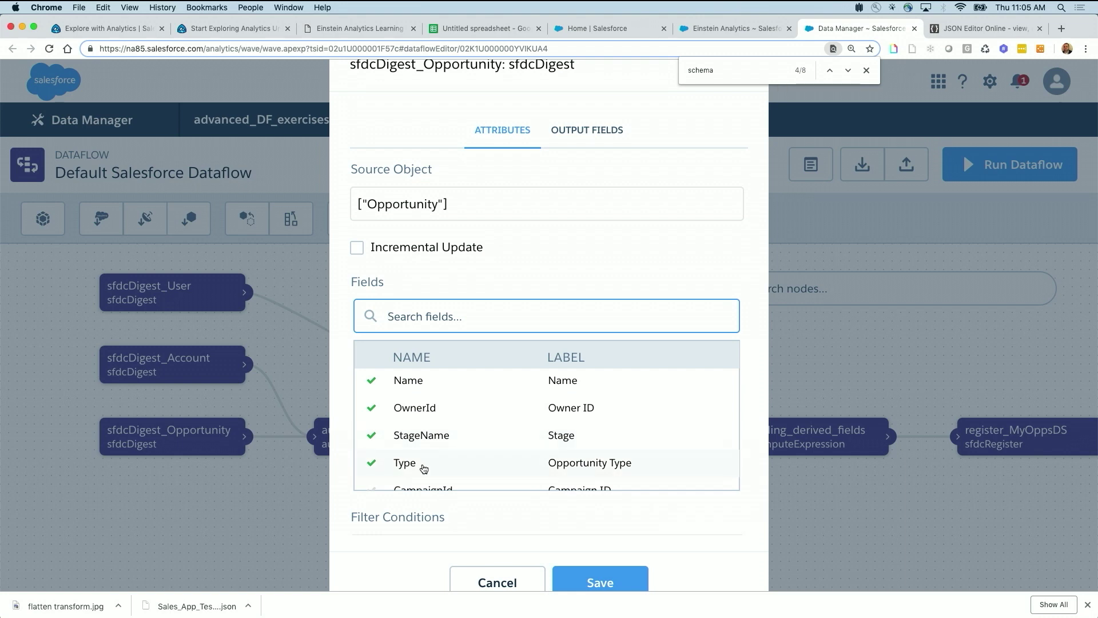
{"action": "left_click", "coordinate": [422, 465]}
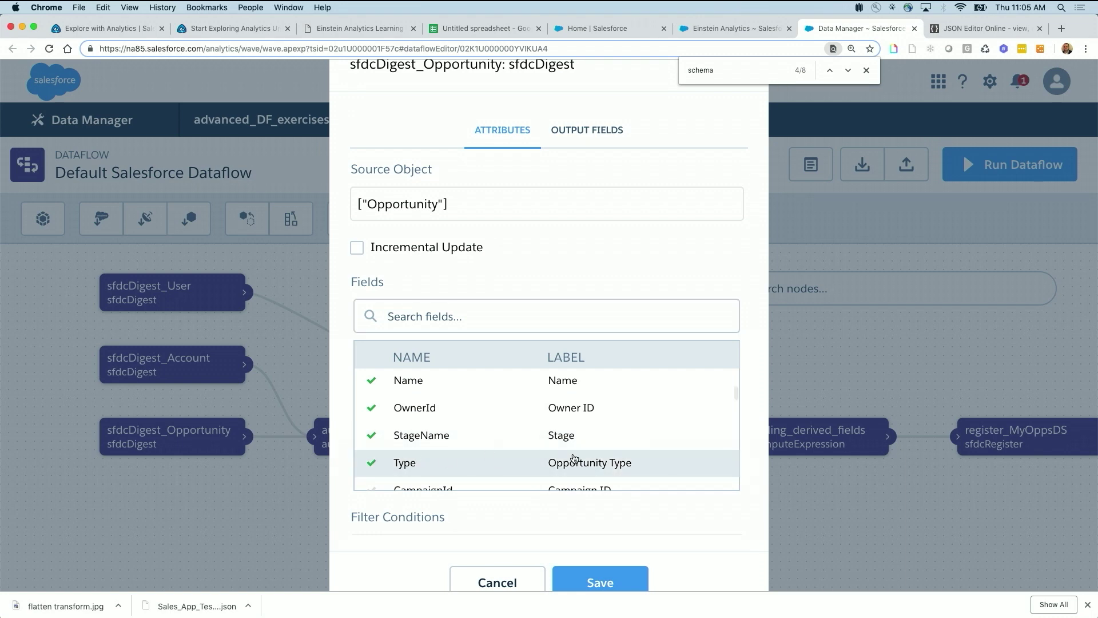
{"action": "left_click", "coordinate": [675, 292]}
{"action": "scroll", "coordinate": [465, 409], "scroll_direction": "down", "scroll_amount": 5}
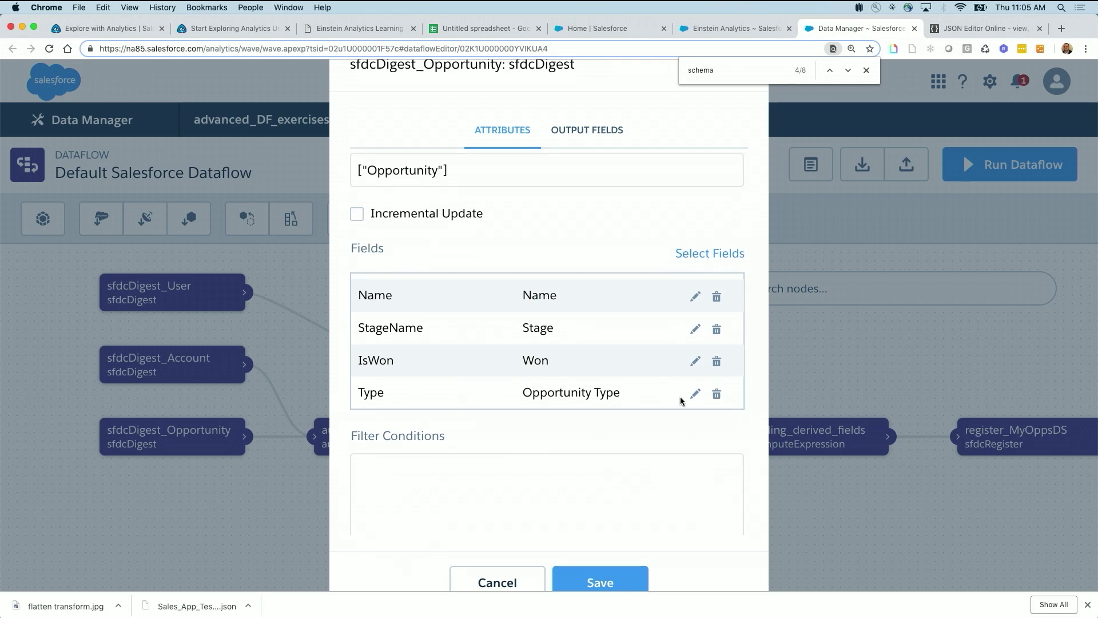
{"action": "left_click", "coordinate": [695, 394]}
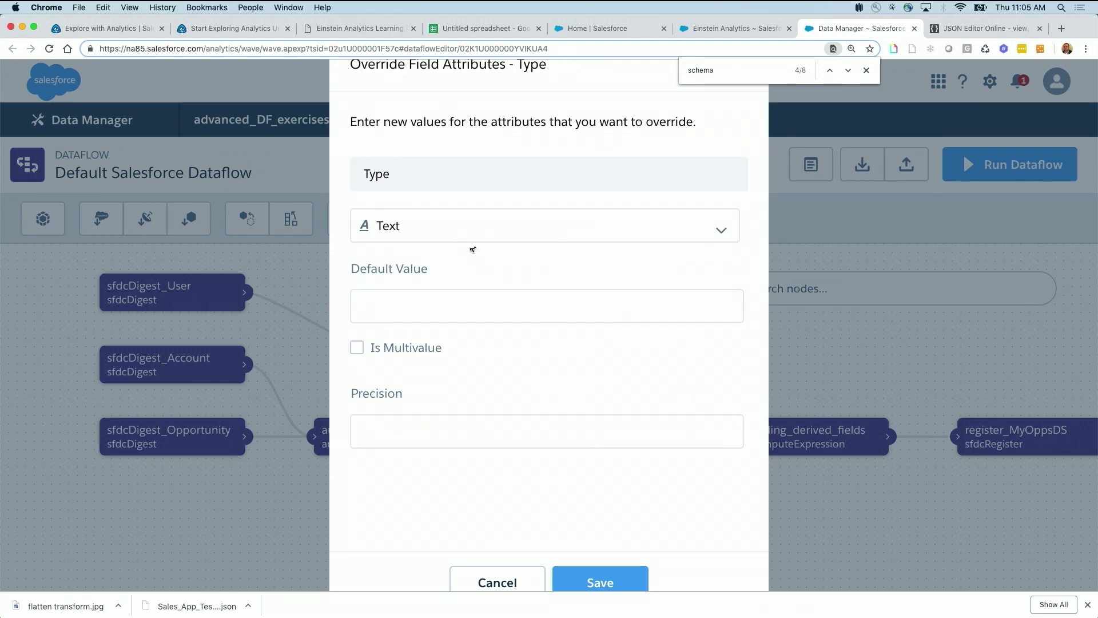
{"action": "left_click", "coordinate": [359, 346]}
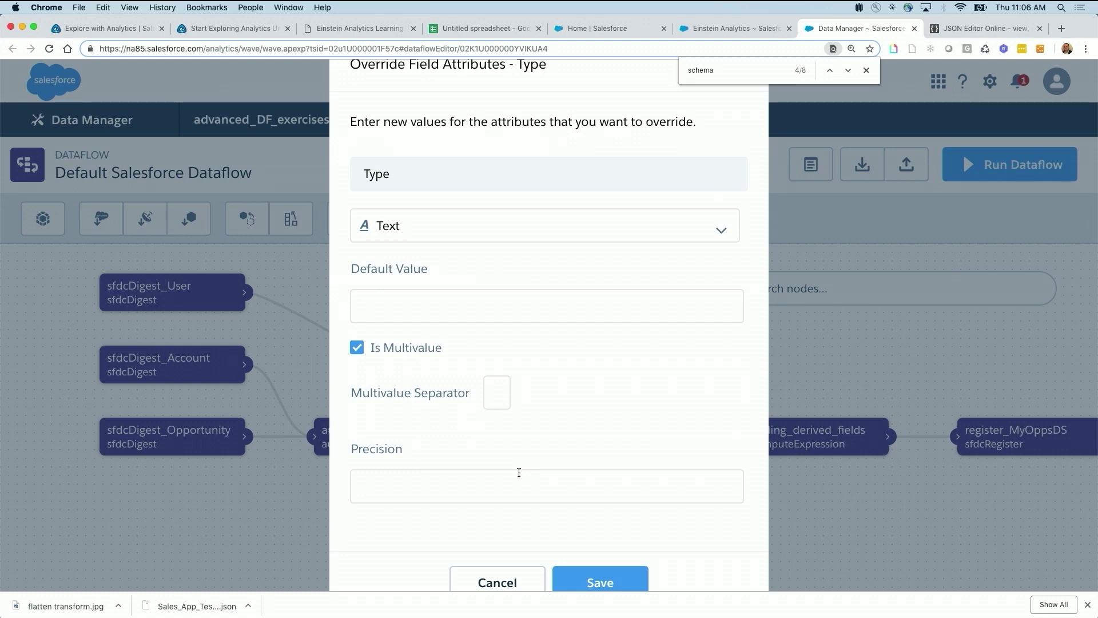
{"action": "left_click", "coordinate": [495, 583]}
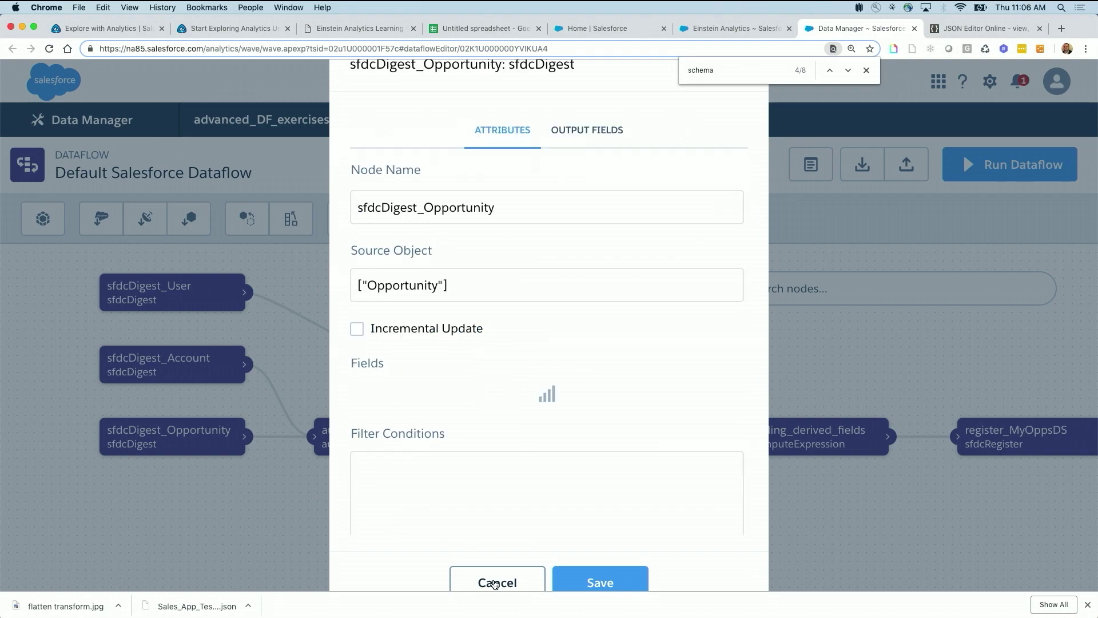
Step: Cancel the sfdcDigest_Opportunity node settings and close the Default Salesforce Dataflow
{"action": "left_click", "coordinate": [497, 582]}
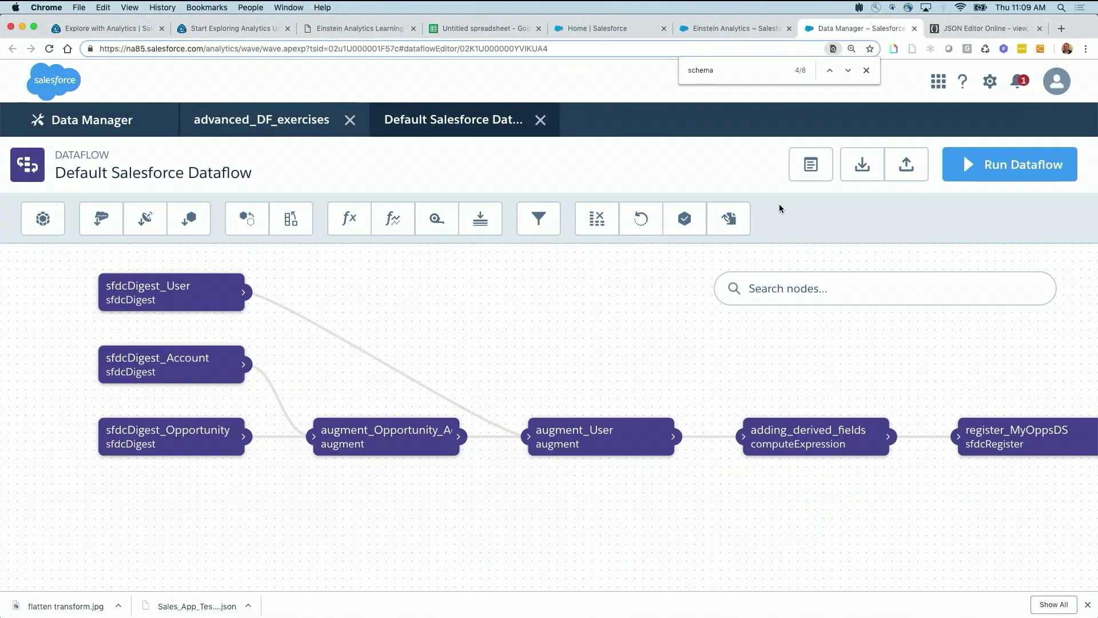
{"action": "left_click", "coordinate": [541, 119]}
Step: Close advanced_DF_exercises and create an empty dataflow named add_casesCount_to_Account
{"action": "left_click", "coordinate": [350, 120]}
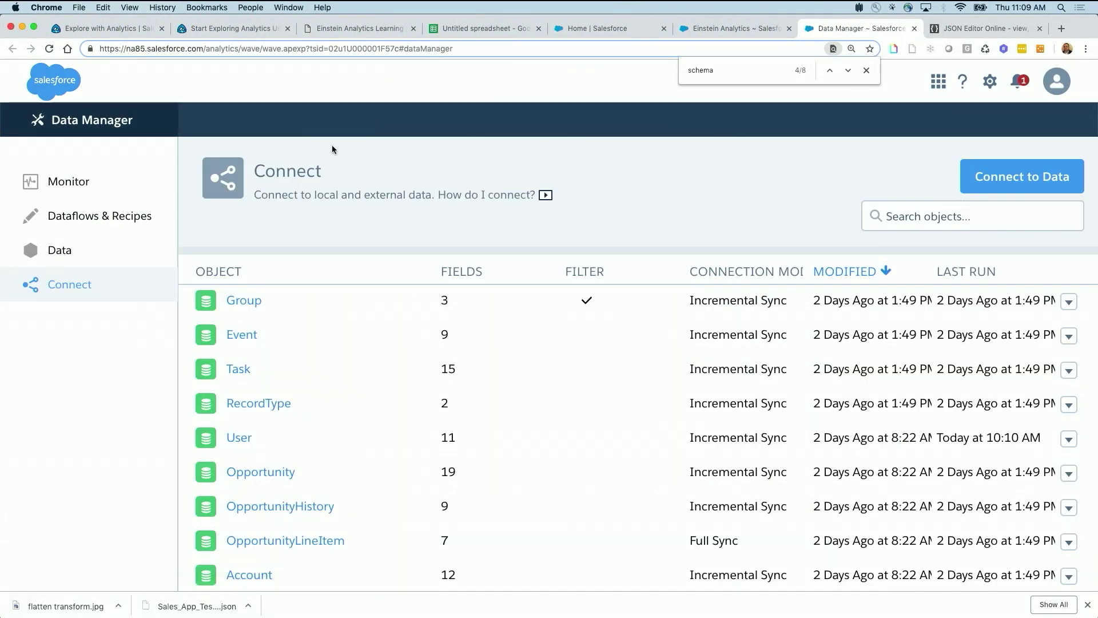
{"action": "left_click", "coordinate": [92, 214]}
{"action": "left_click", "coordinate": [1019, 175]}
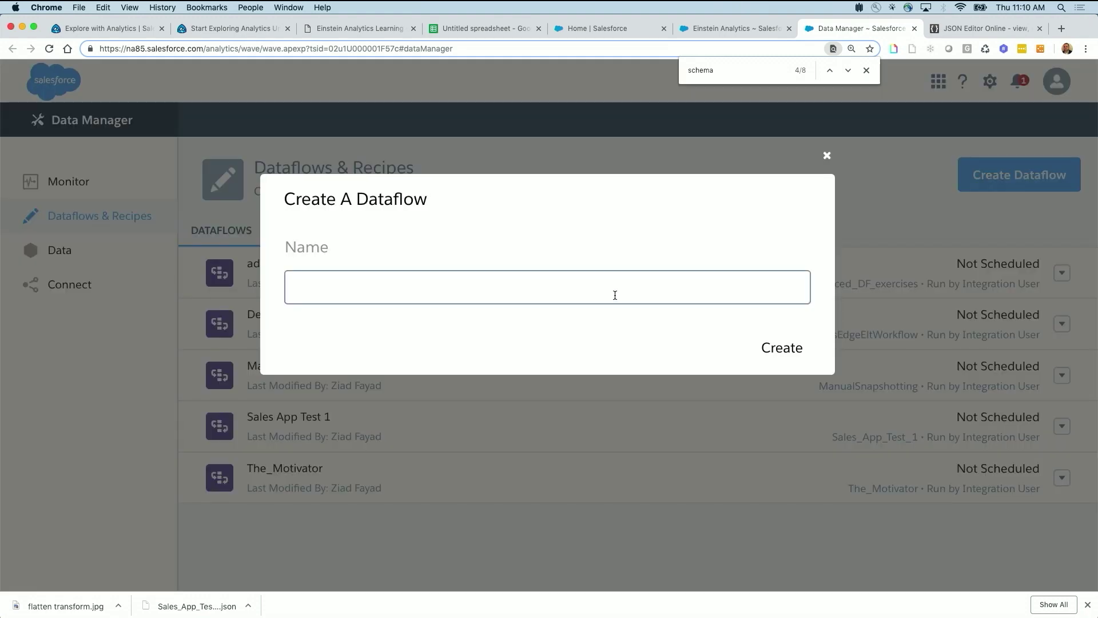
{"action": "type", "text": "add_casesCount"}
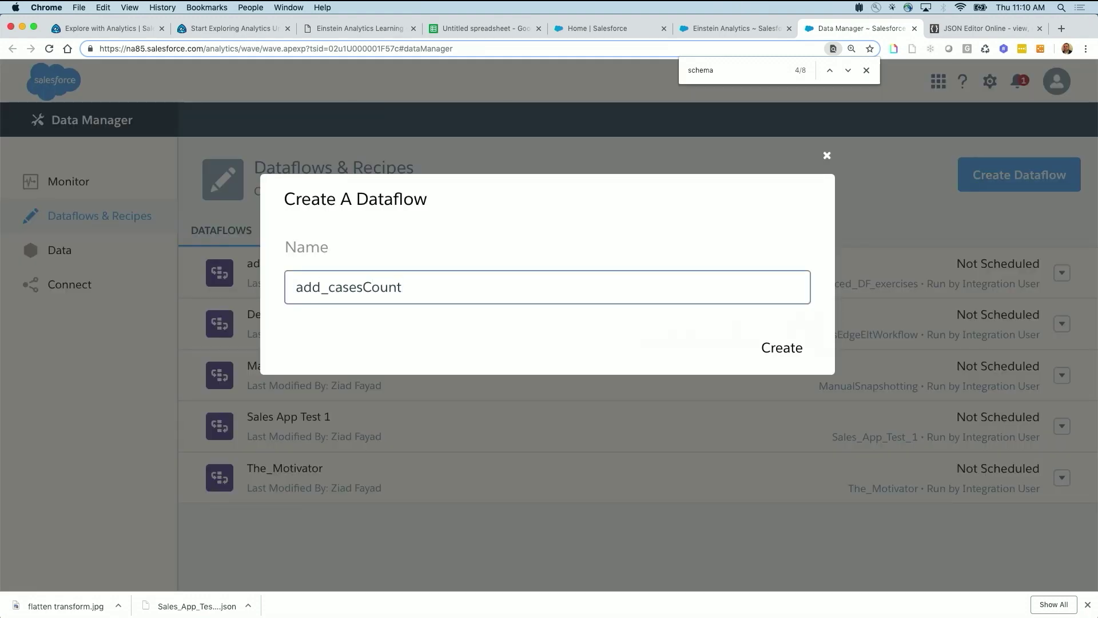
{"action": "type", "text": "_to_Account"}
{"action": "left_click", "coordinate": [791, 350]}
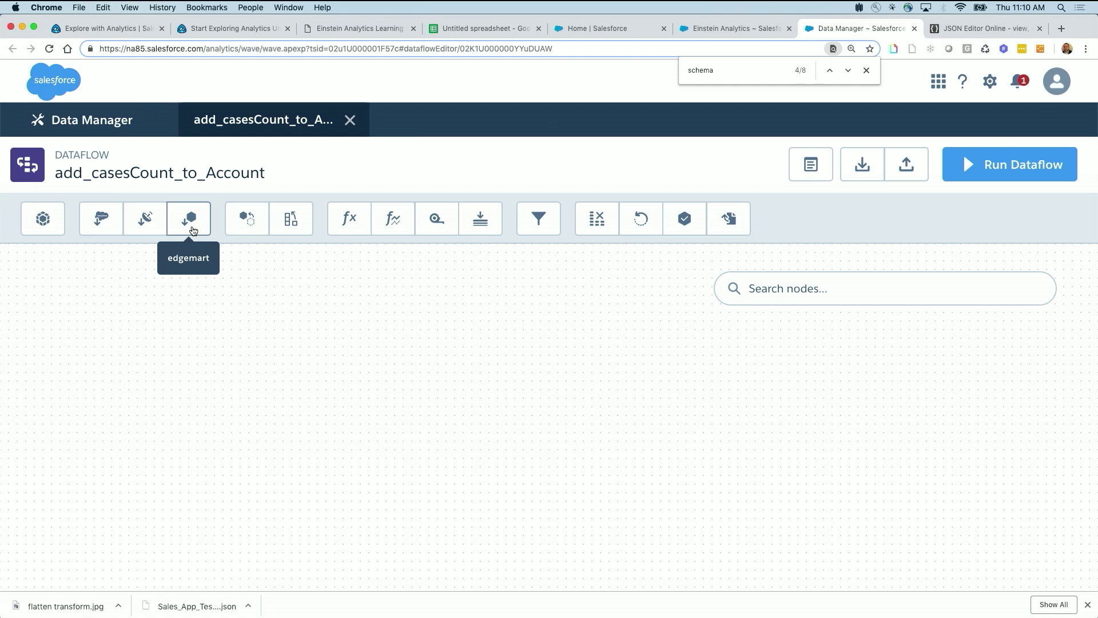
Step: Add an edgemart node load_accounts that loads the Accounts dataset
{"action": "left_click", "coordinate": [193, 229]}
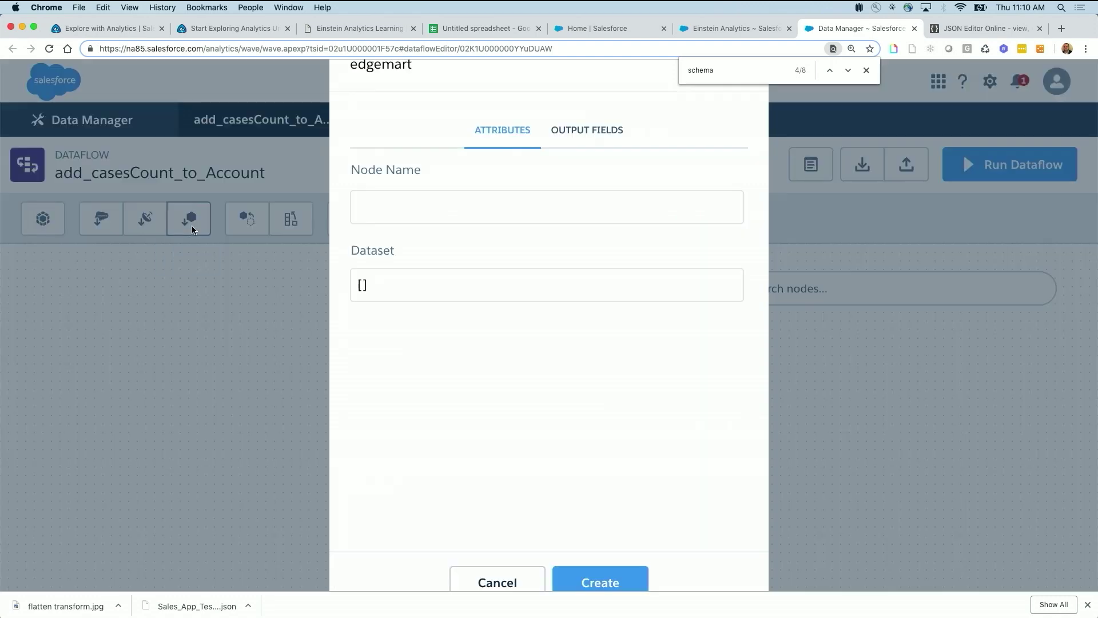
{"action": "type", "text": "load_accounts"}
{"action": "left_click", "coordinate": [433, 286]}
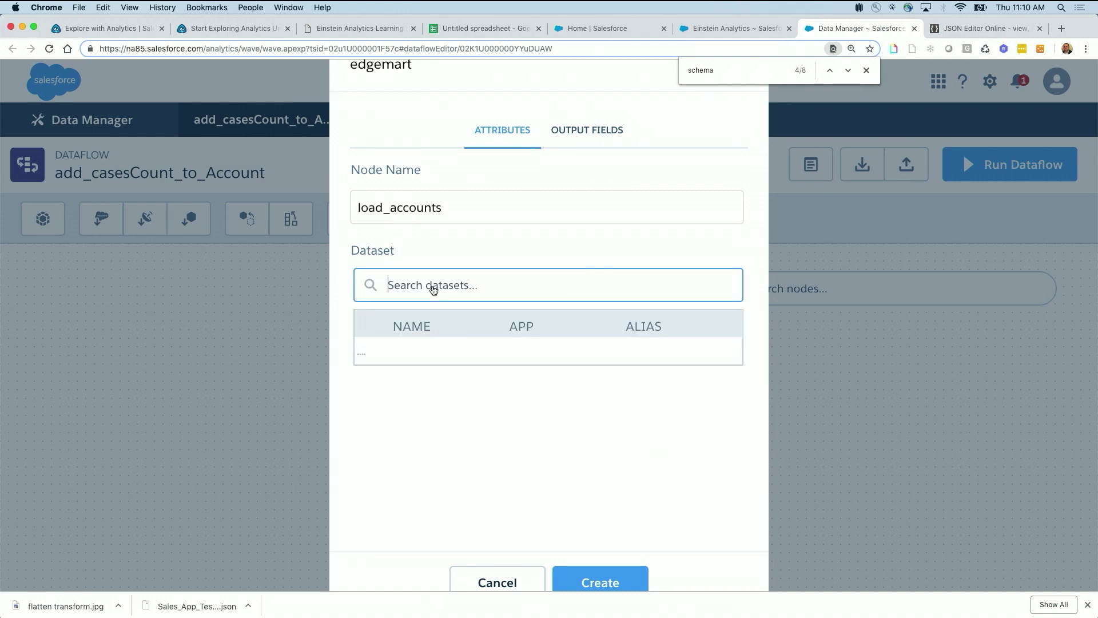
{"action": "type", "text": "accou"}
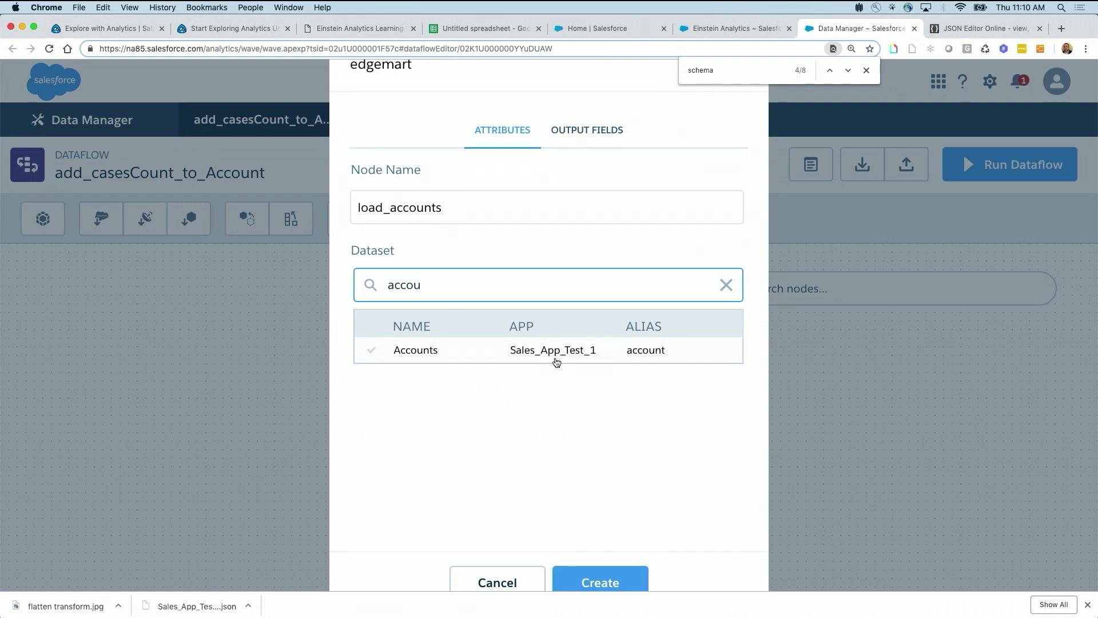
{"action": "left_click", "coordinate": [431, 353]}
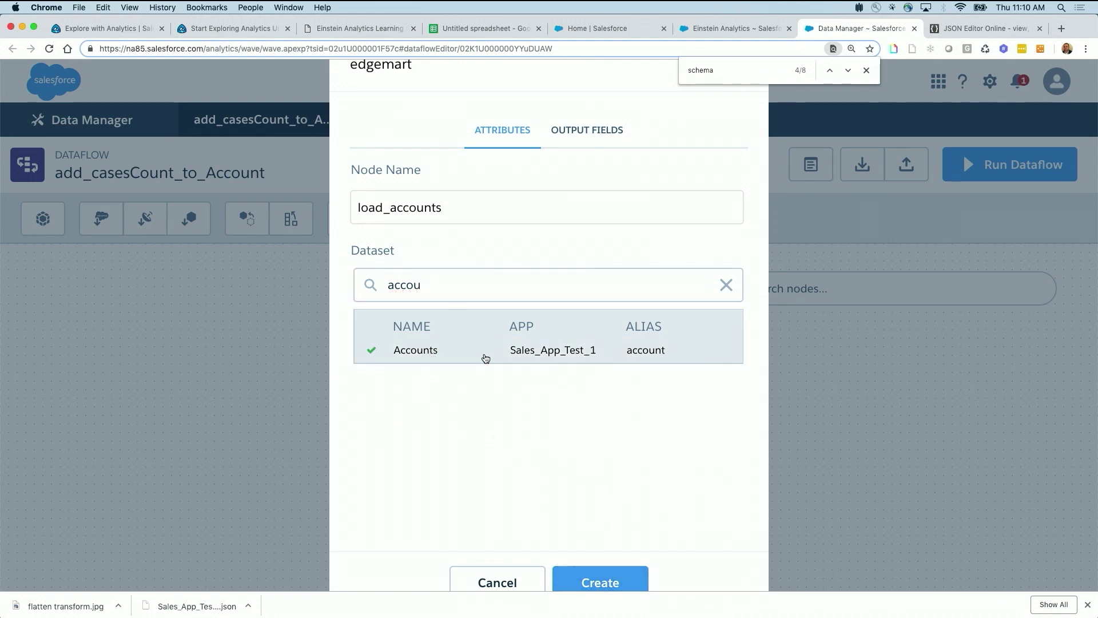
{"action": "left_click", "coordinate": [588, 583]}
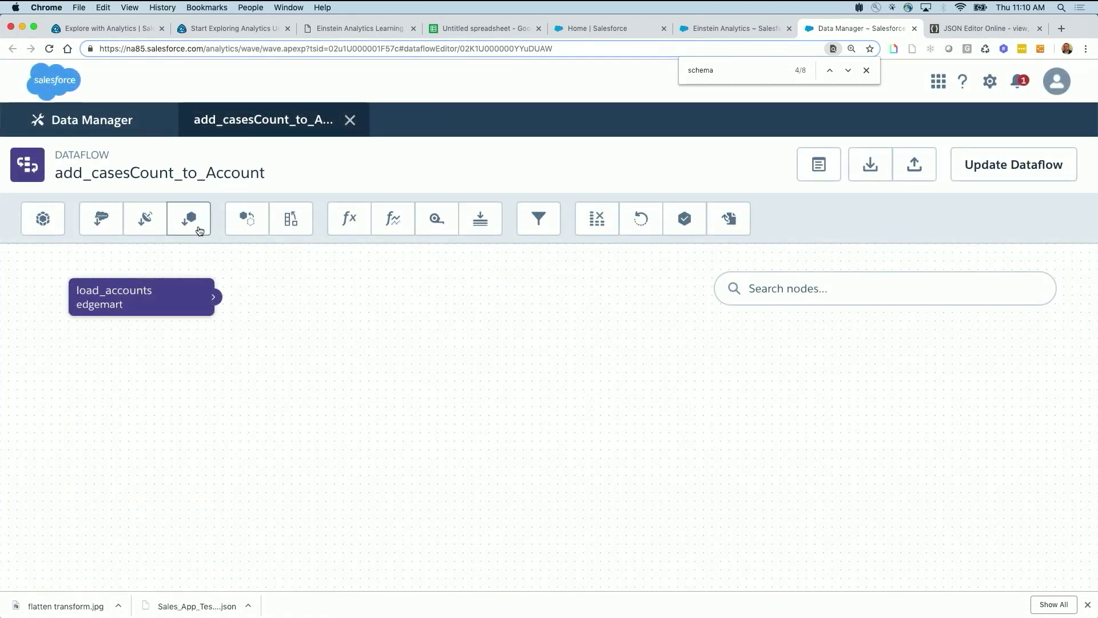
Step: Add a second edgemart node load_cases that loads the Cases dataset
{"action": "left_click", "coordinate": [194, 224]}
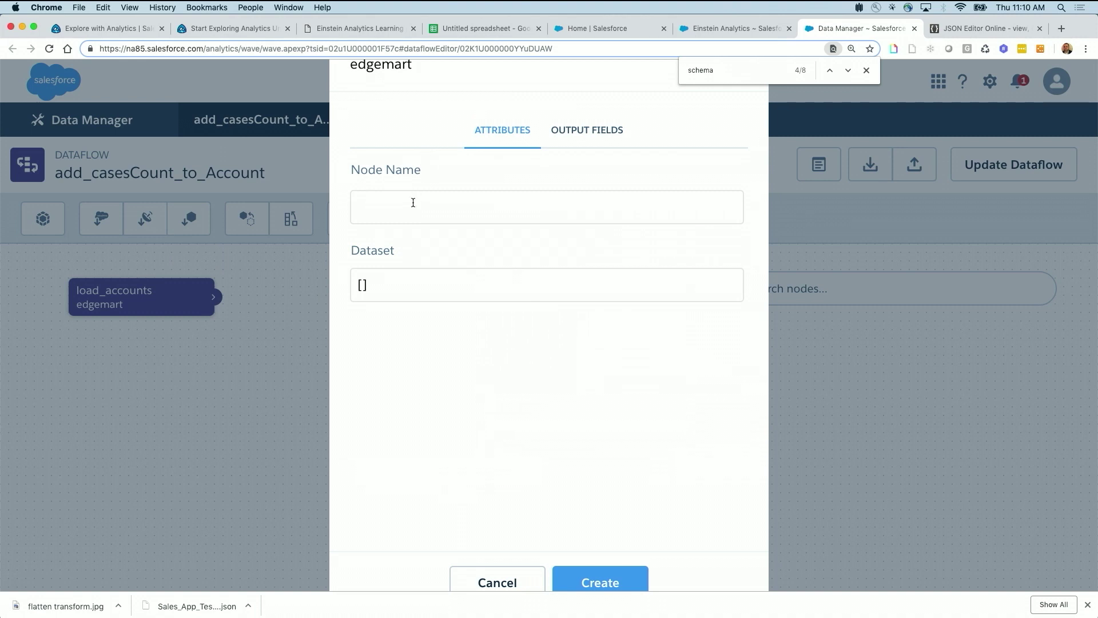
{"action": "type", "text": "load_cases"}
{"action": "left_click", "coordinate": [425, 297]}
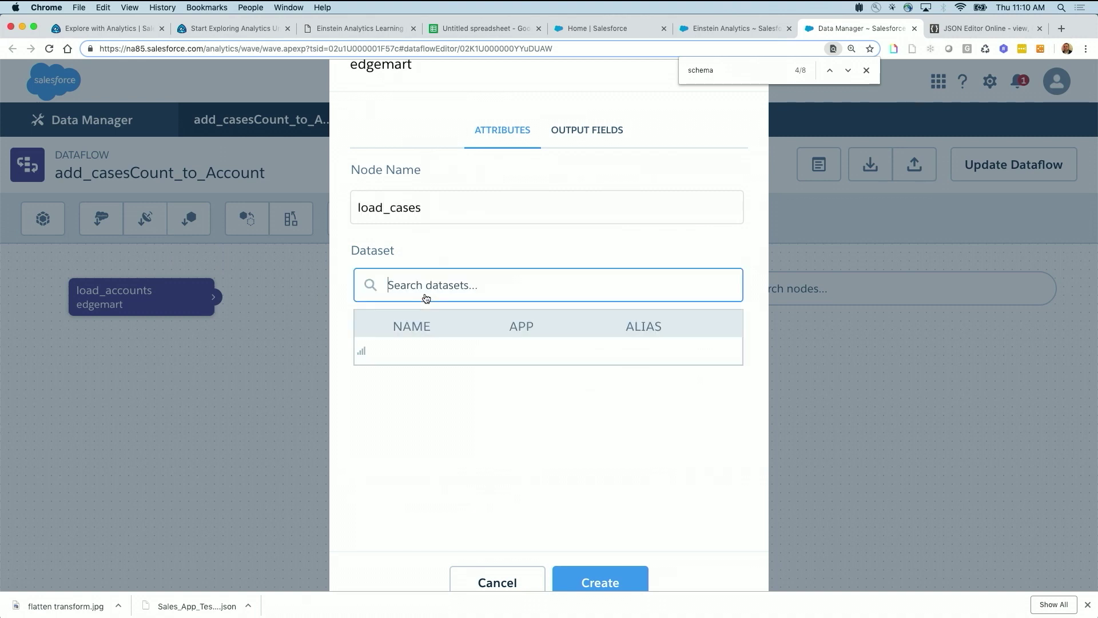
{"action": "type", "text": "case"}
{"action": "left_click", "coordinate": [398, 355]}
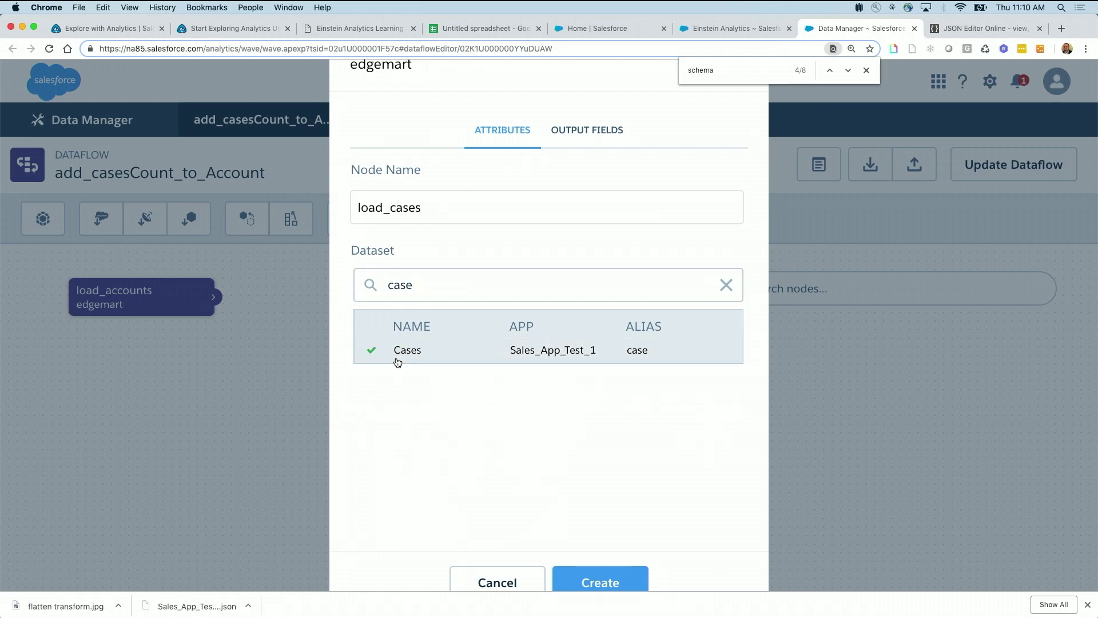
{"action": "left_click", "coordinate": [587, 574]}
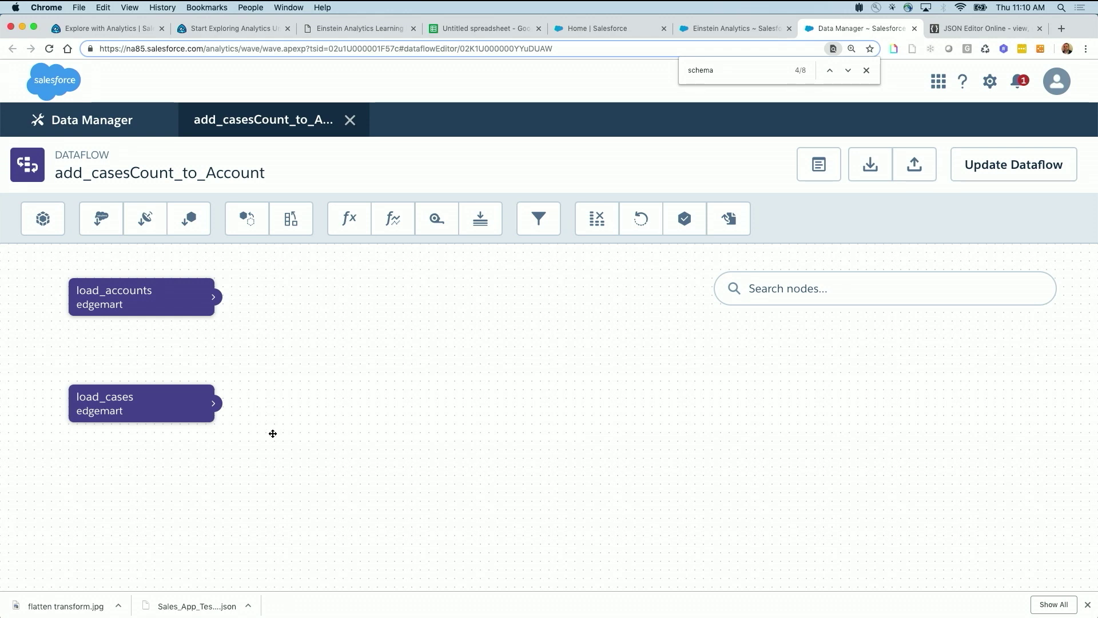
Step: Add a computeExpression node named adding_countflag with load_cases as its source
{"action": "mouse_move", "coordinate": [135, 395]}
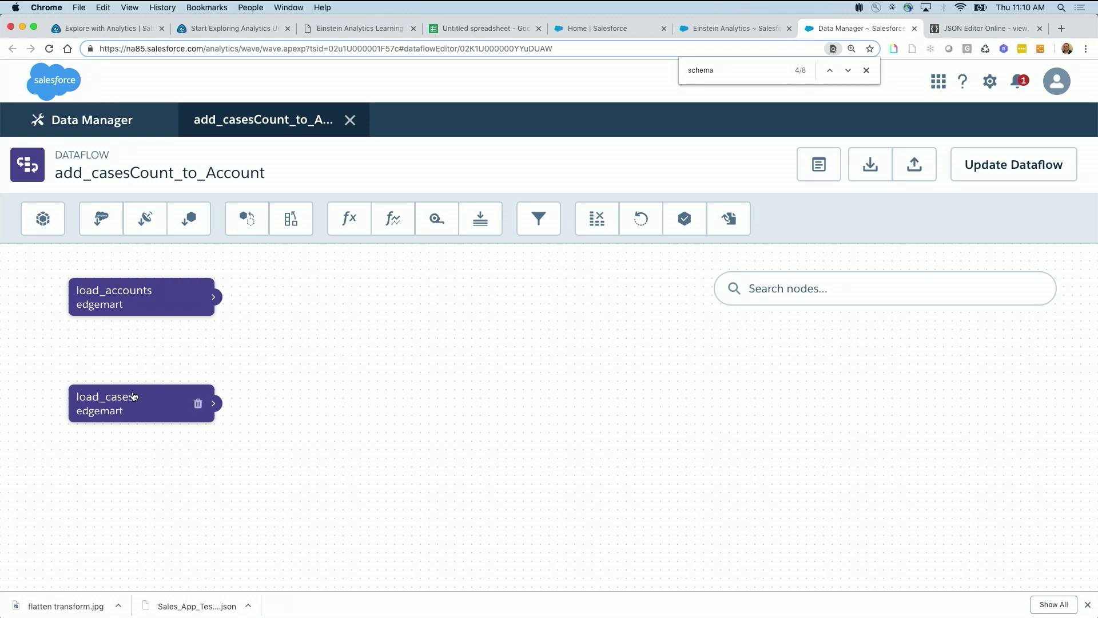
{"action": "left_click", "coordinate": [354, 219]}
{"action": "left_click", "coordinate": [404, 208]}
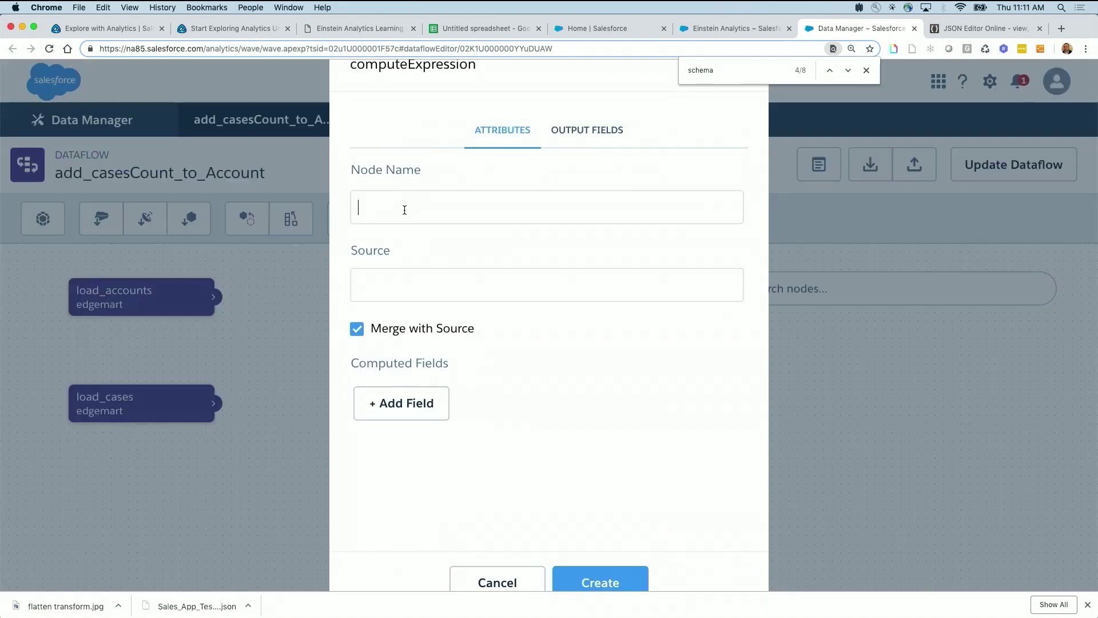
{"action": "type", "text": "adding_countflag"}
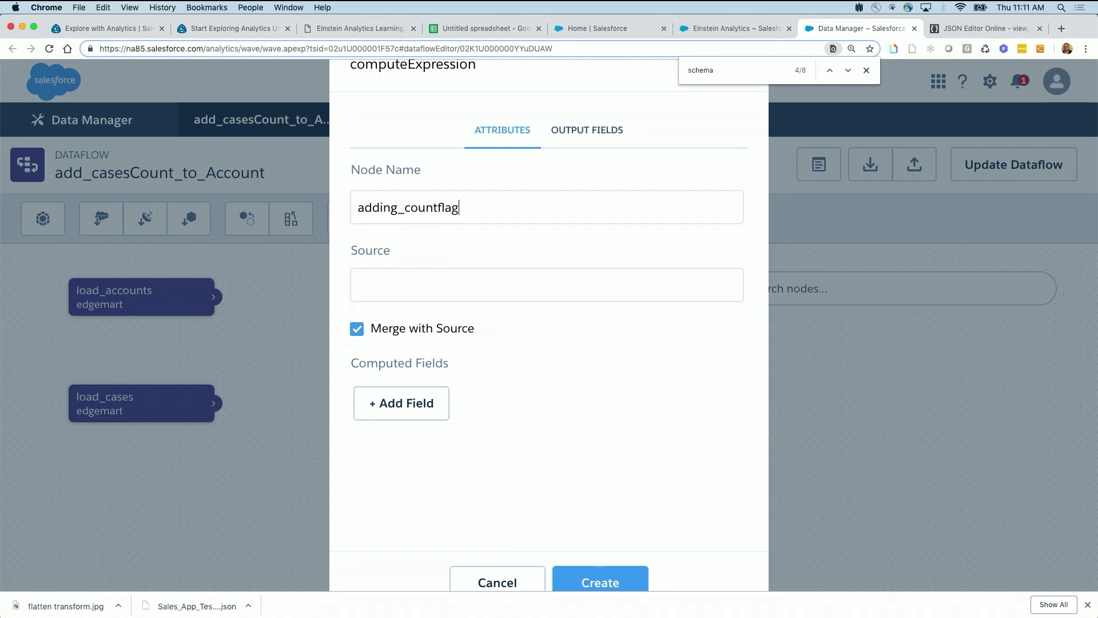
{"action": "left_click", "coordinate": [417, 293]}
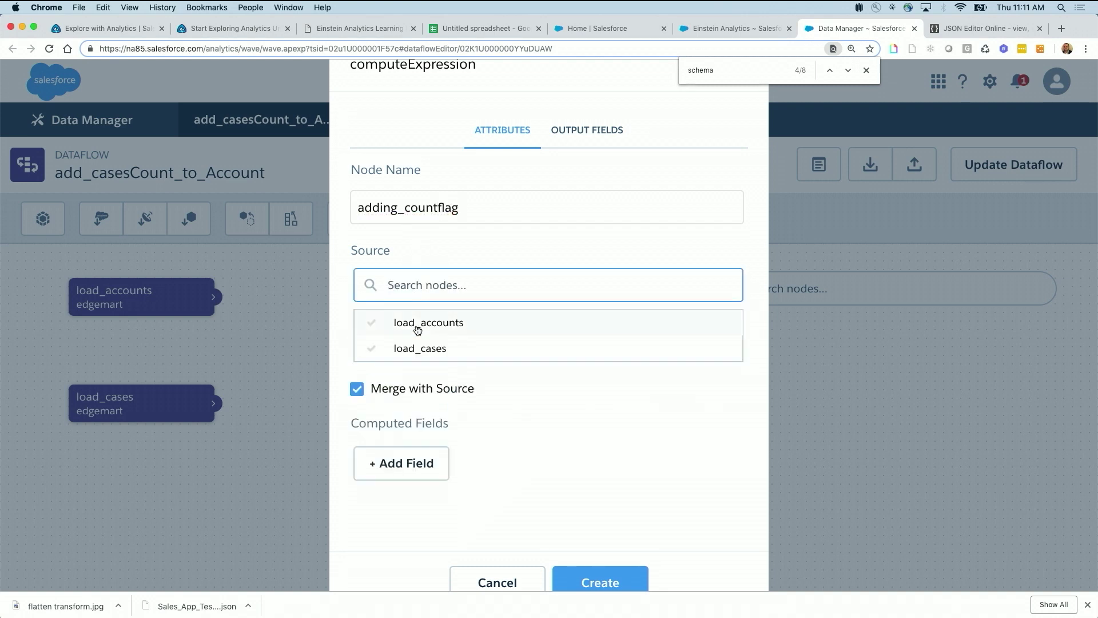
{"action": "left_click", "coordinate": [418, 348]}
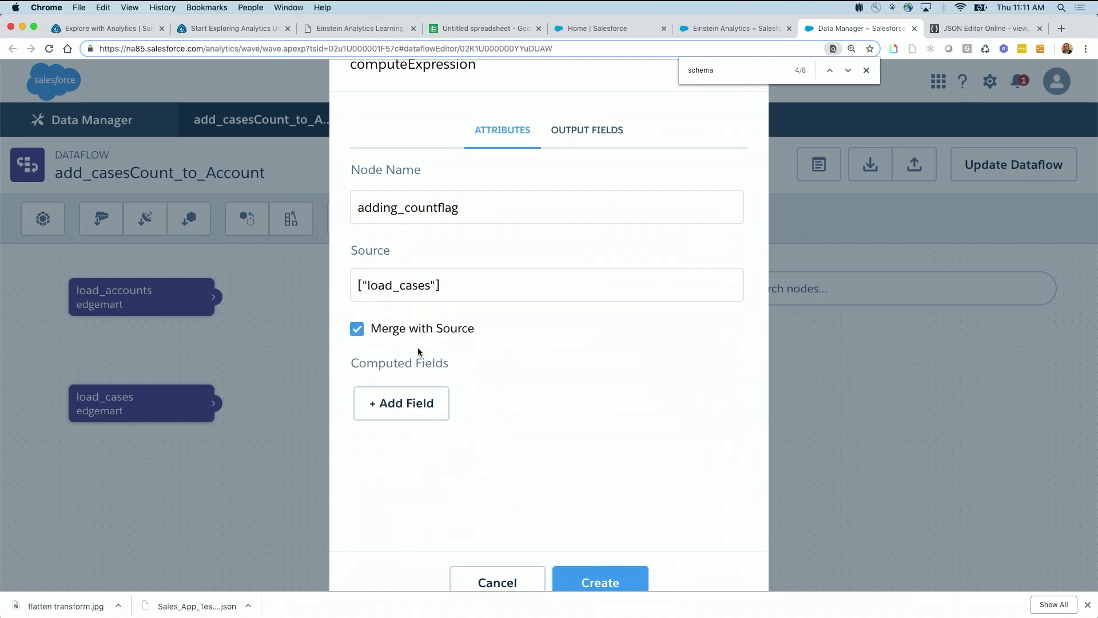
Step: Add a Numeric field case_count_flag whose SAQL expression is 1
{"action": "left_click", "coordinate": [398, 409]}
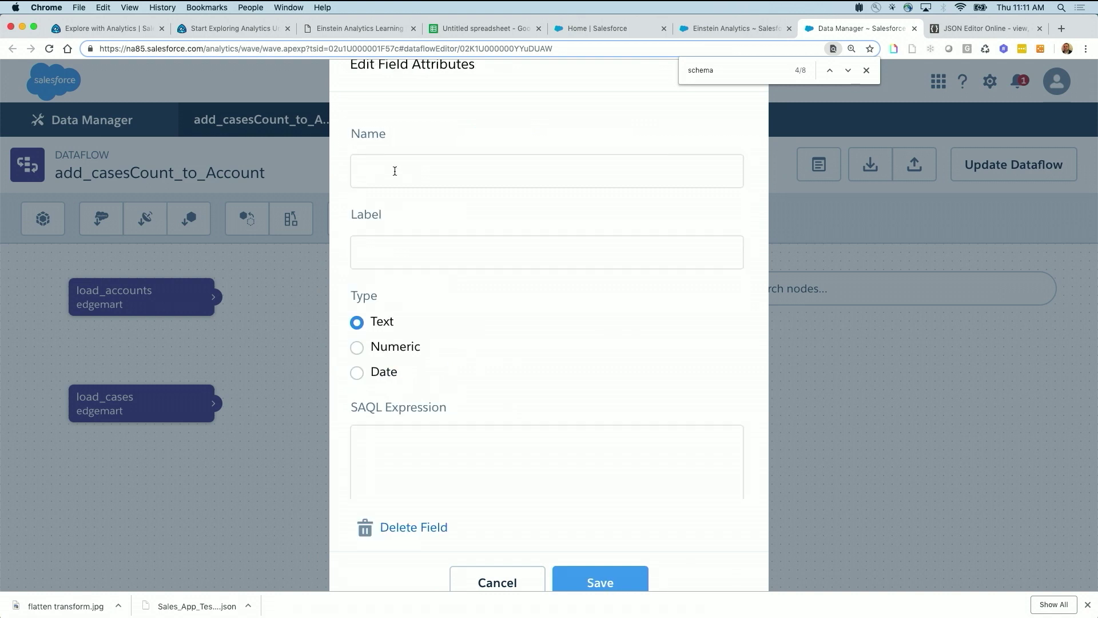
{"action": "type", "text": "case_count_flag"}
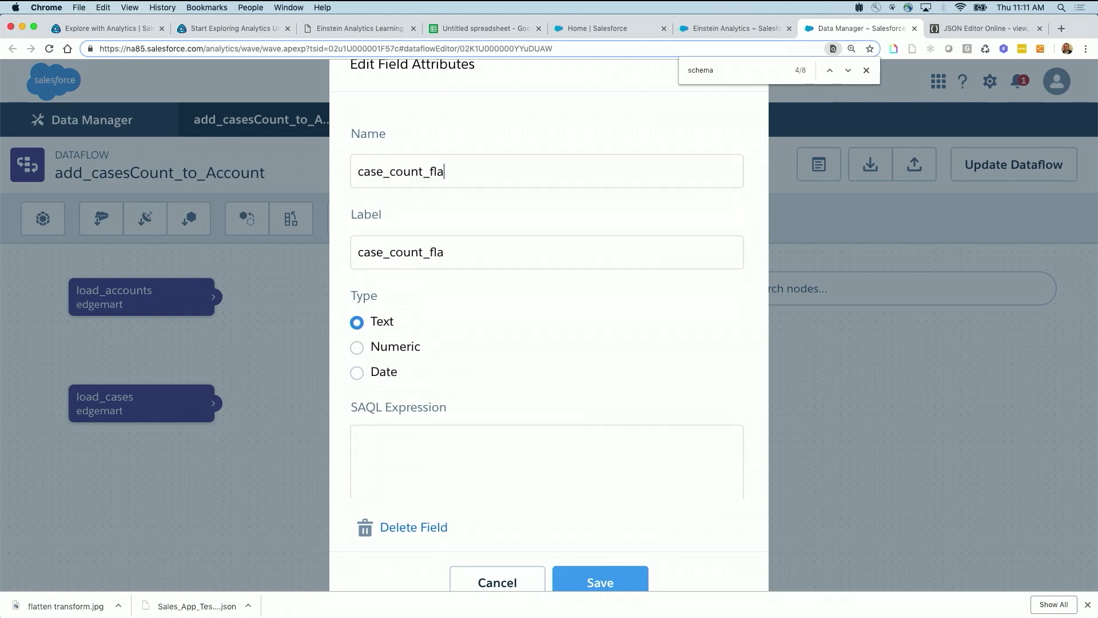
{"action": "left_click", "coordinate": [357, 347]}
{"action": "scroll", "coordinate": [389, 389], "scroll_direction": "down", "scroll_amount": 1}
{"action": "left_click", "coordinate": [387, 433]}
{"action": "type", "text": "1"}
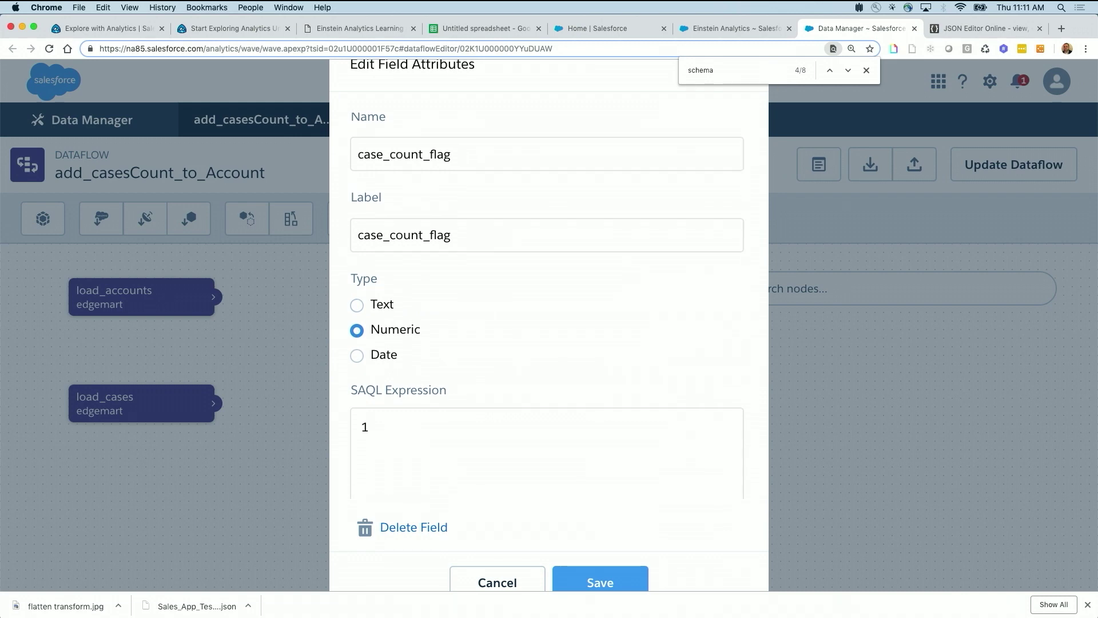
{"action": "left_click", "coordinate": [475, 27]}
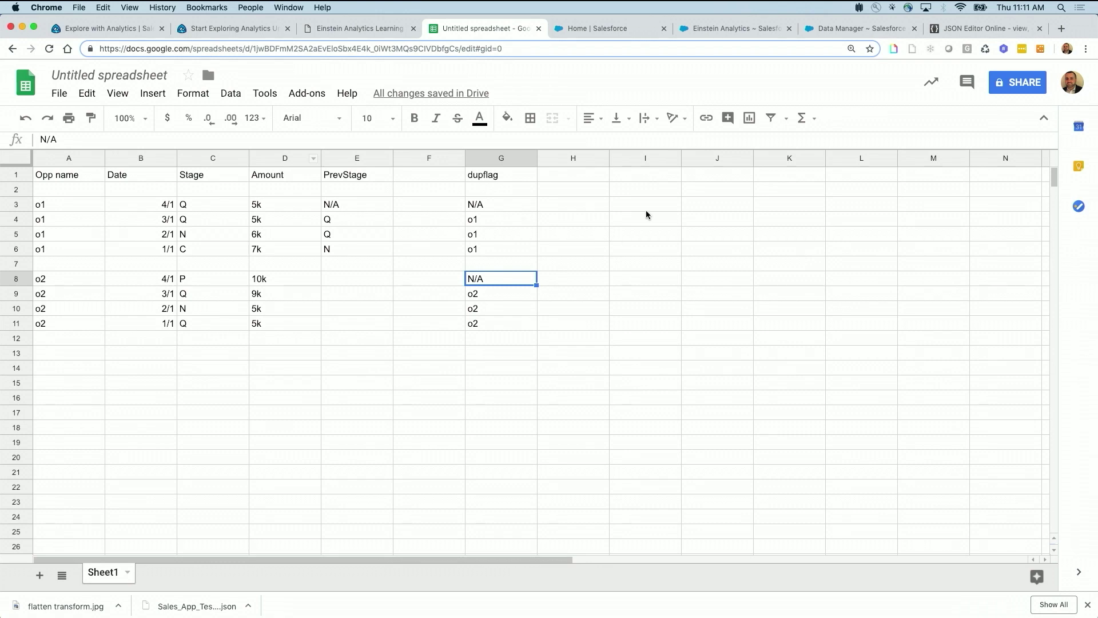
Step: Enter a flag of 1 in J3:J6 and select them to see the sum
{"action": "left_click", "coordinate": [728, 206]}
{"action": "type", "text": "1"}
{"action": "key", "text": "Return"}
{"action": "type", "text": "1"}
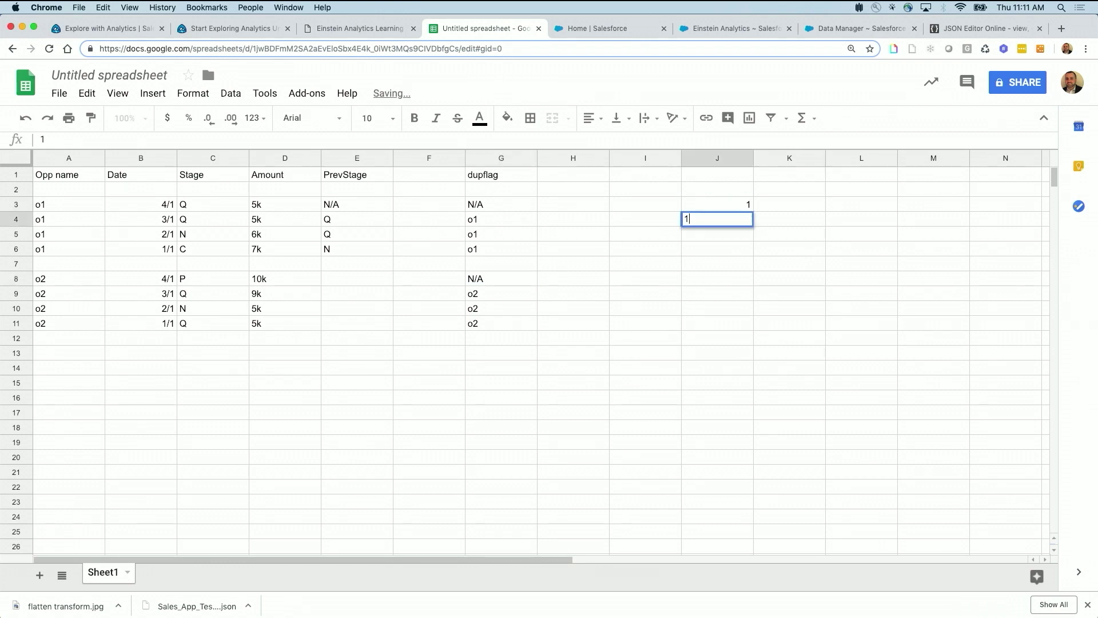
{"action": "key", "text": "Return"}
{"action": "type", "text": "1"}
{"action": "key", "text": "Return"}
{"action": "type", "text": "1"}
{"action": "key", "text": "Return"}
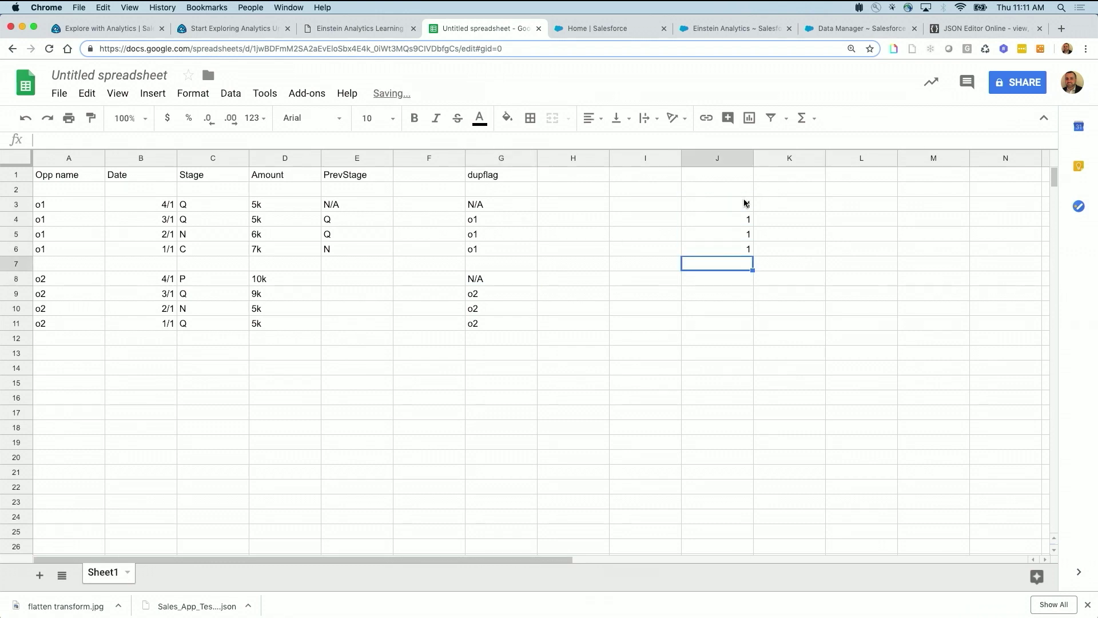
{"action": "left_click_drag", "start_coordinate": [745, 204], "coordinate": [738, 249]}
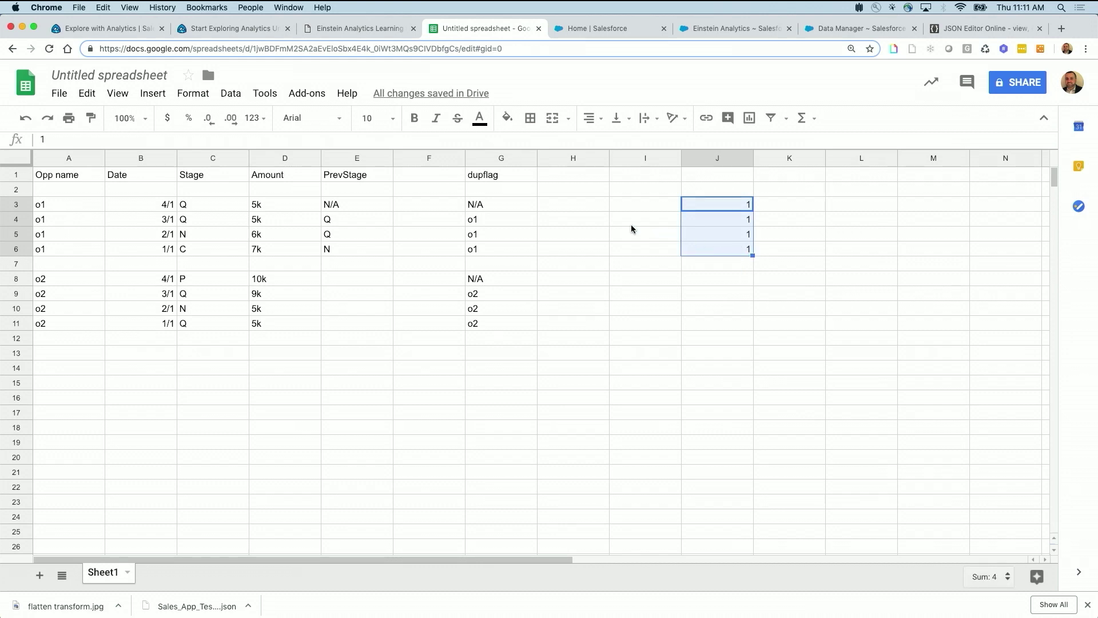
Step: Enter case ids c1, c2, c3, c4 in H3:H6
{"action": "left_click", "coordinate": [592, 207]}
{"action": "type", "text": "ca"}
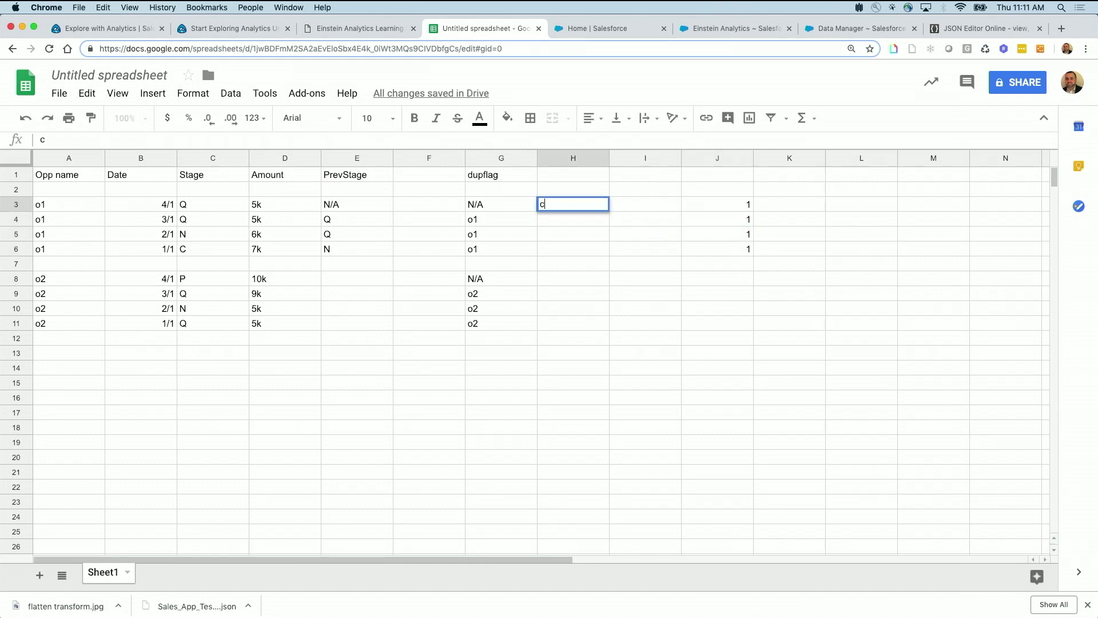
{"action": "key", "text": "Return"}
{"action": "left_click", "coordinate": [578, 205]}
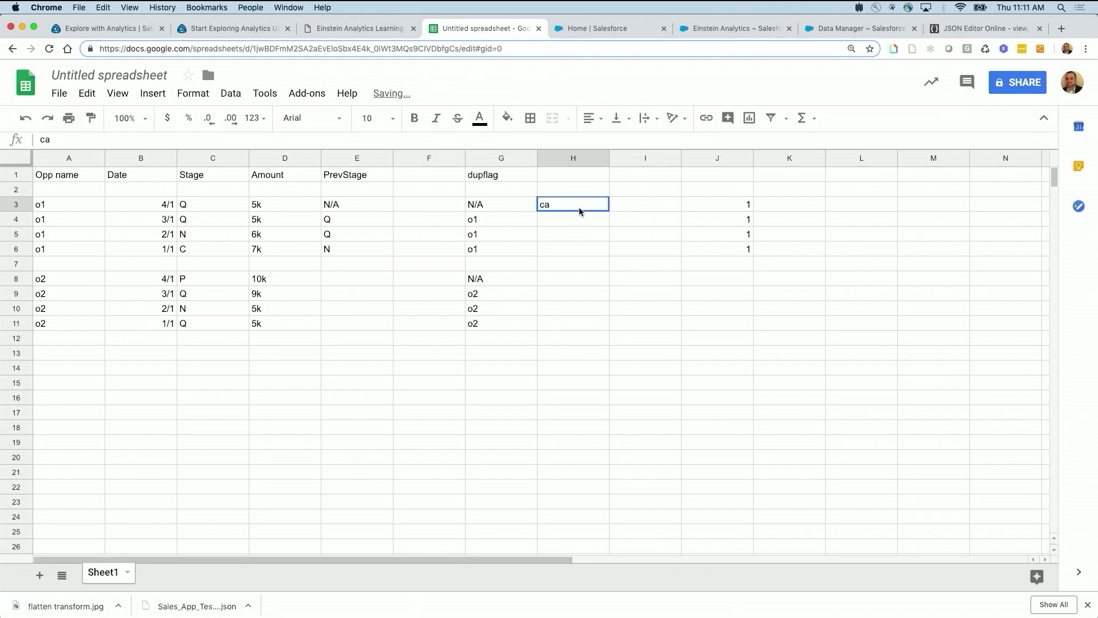
{"action": "key", "text": "BackSpace"}
{"action": "type", "text": "c"}
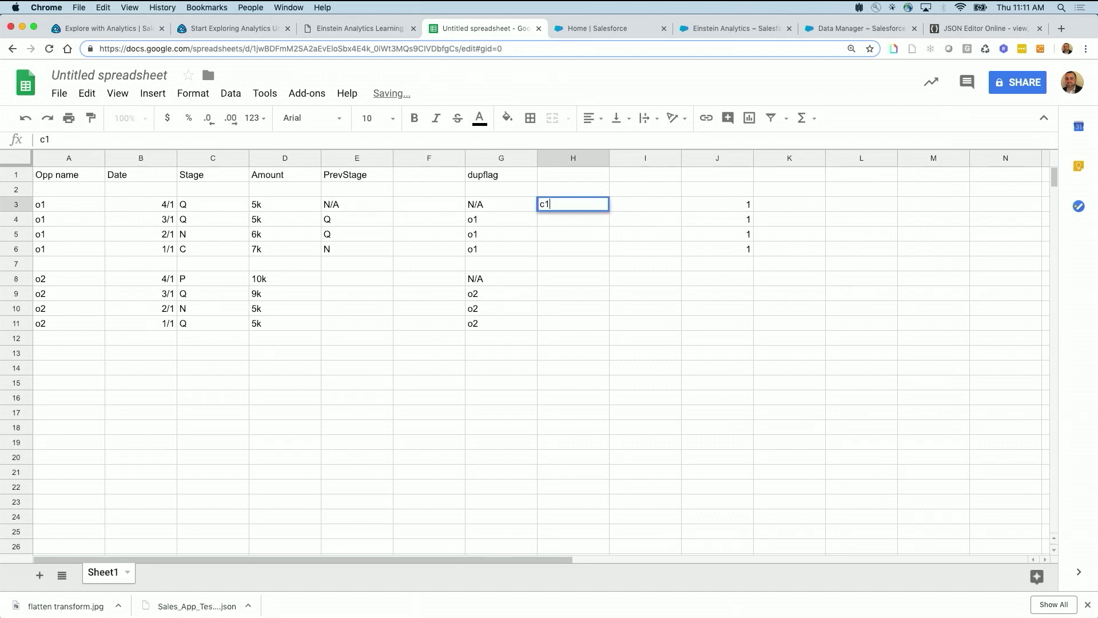
{"action": "type", "text": "1"}
{"action": "key", "text": "Return"}
{"action": "key", "text": "Return"}
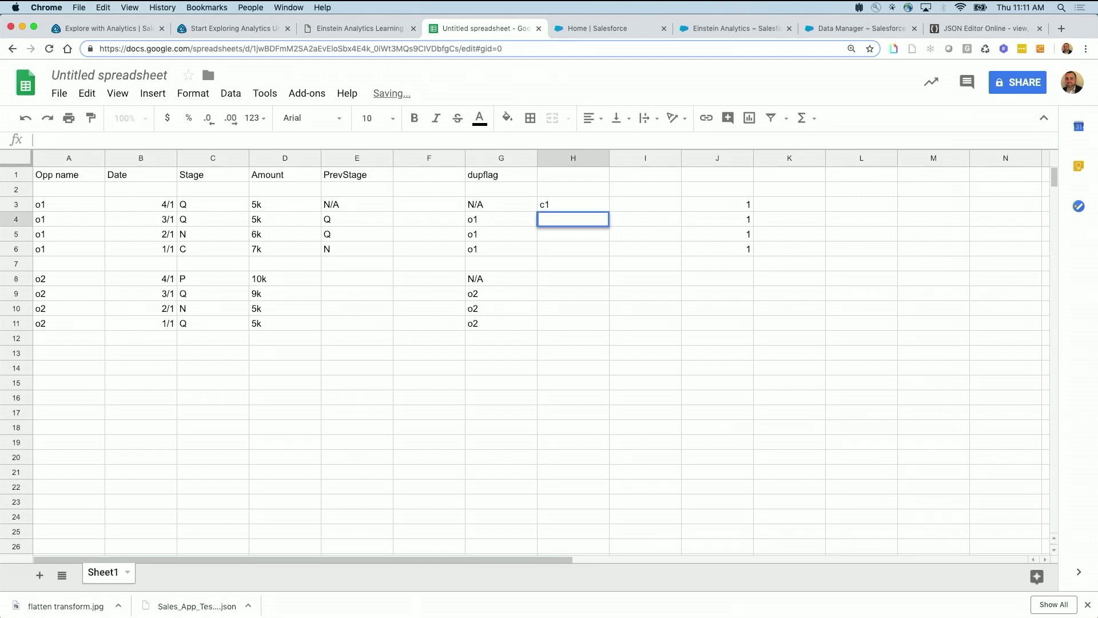
{"action": "key", "text": "Up"}
{"action": "type", "text": "c"}
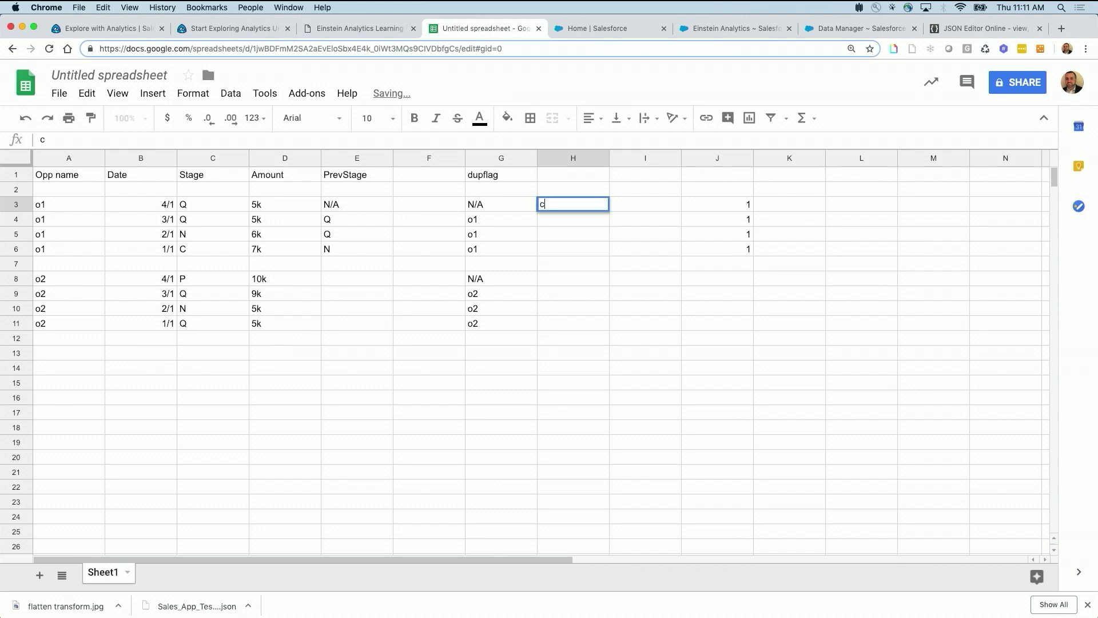
{"action": "type", "text": "2"}
{"action": "key", "text": "Return"}
{"action": "key", "text": "Up"}
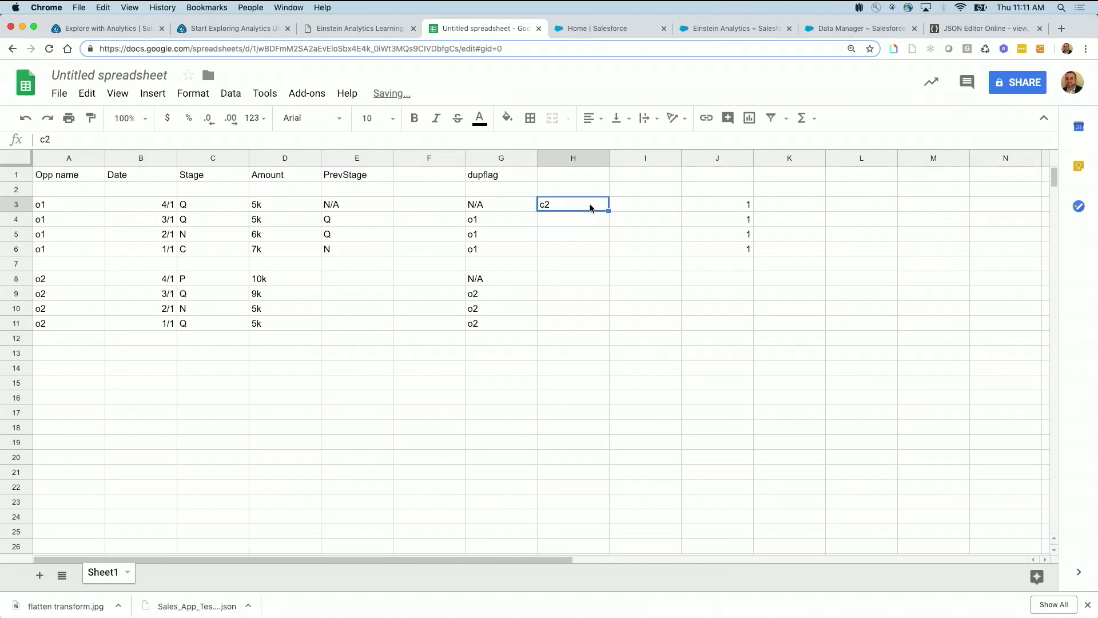
{"action": "type", "text": "c1"}
{"action": "key", "text": "Return"}
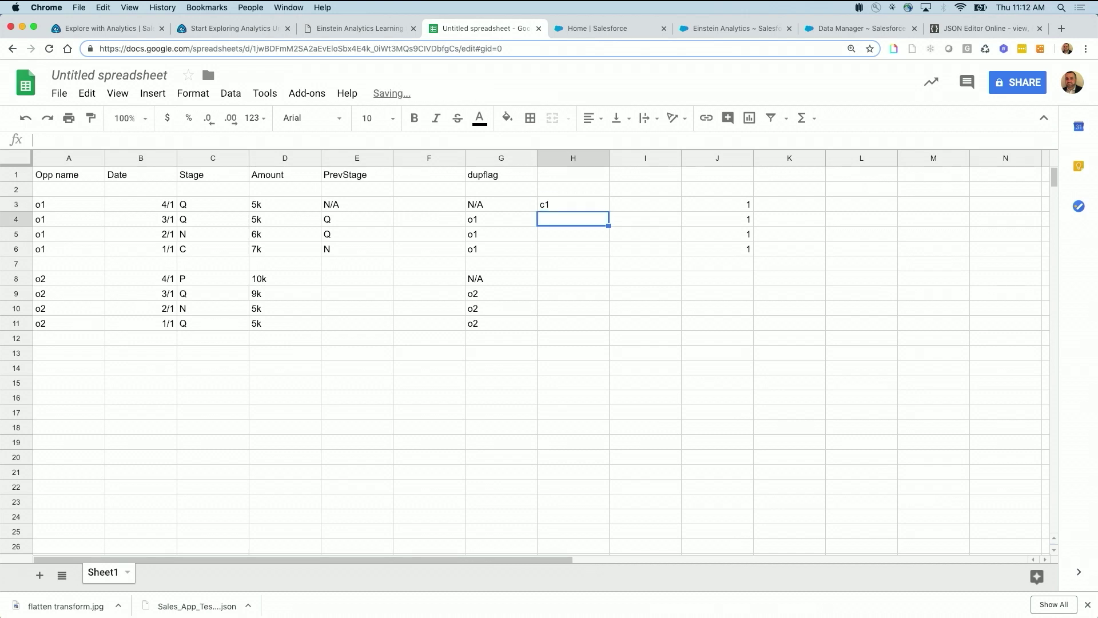
{"action": "type", "text": "c2"}
{"action": "key", "text": "Return"}
{"action": "type", "text": "c3"}
{"action": "key", "text": "Return"}
{"action": "type", "text": "c4"}
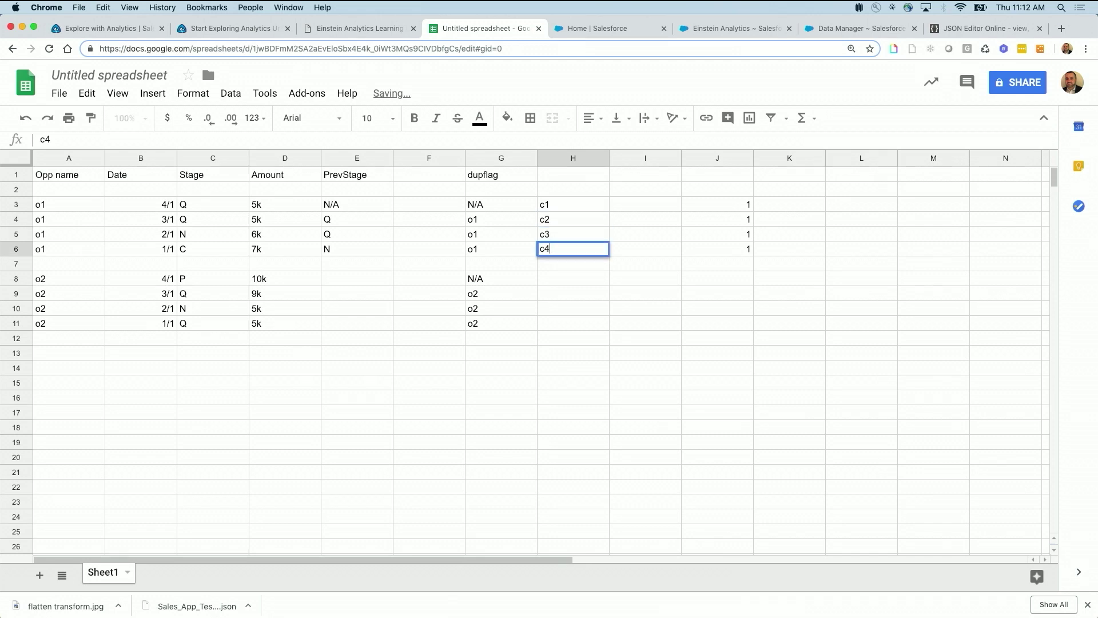
Step: Enter account ids A1, A1, A1, A2 in I3:I6
{"action": "left_click", "coordinate": [654, 205]}
{"action": "type", "text": "A1"}
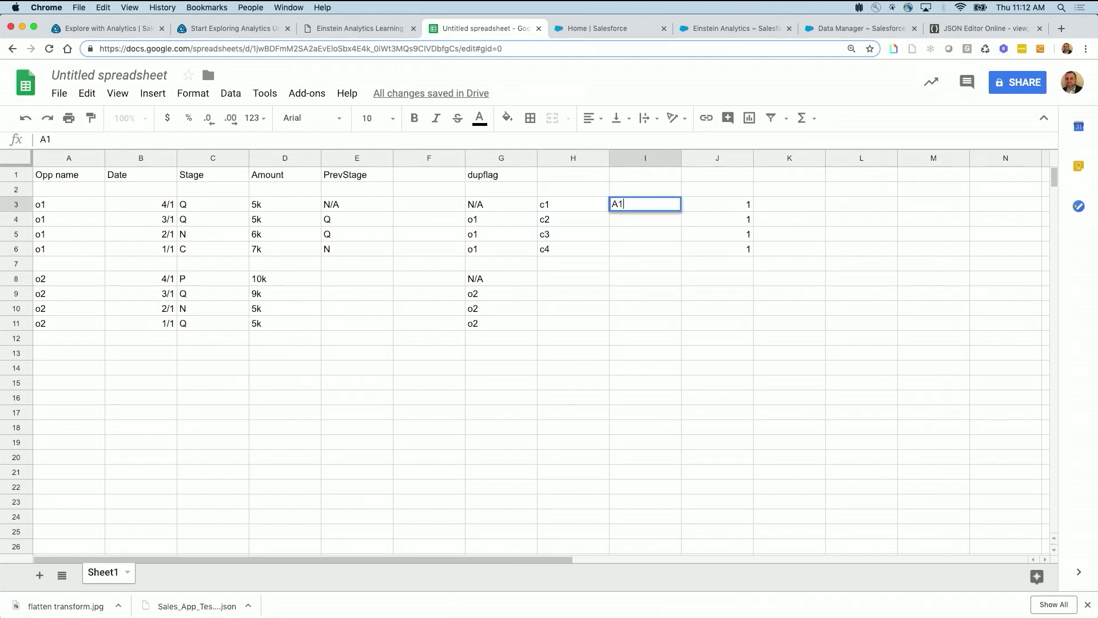
{"action": "key", "text": "Return"}
{"action": "type", "text": "A1"}
{"action": "key", "text": "Return"}
{"action": "type", "text": "A"}
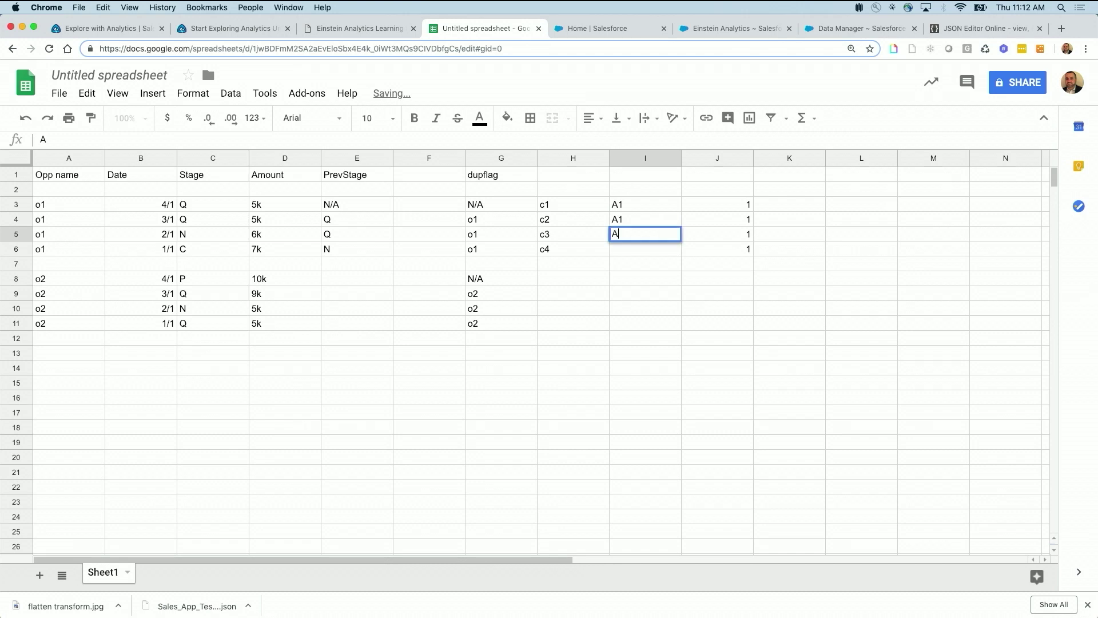
{"action": "key", "text": "Return"}
{"action": "type", "text": "A2"}
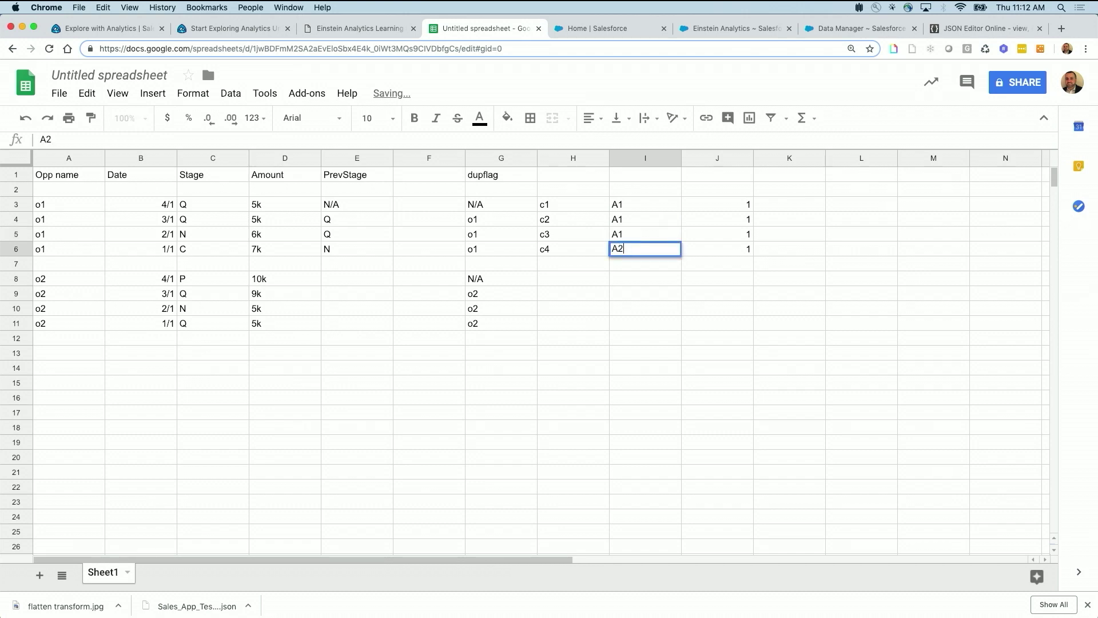
{"action": "left_click", "coordinate": [732, 234]}
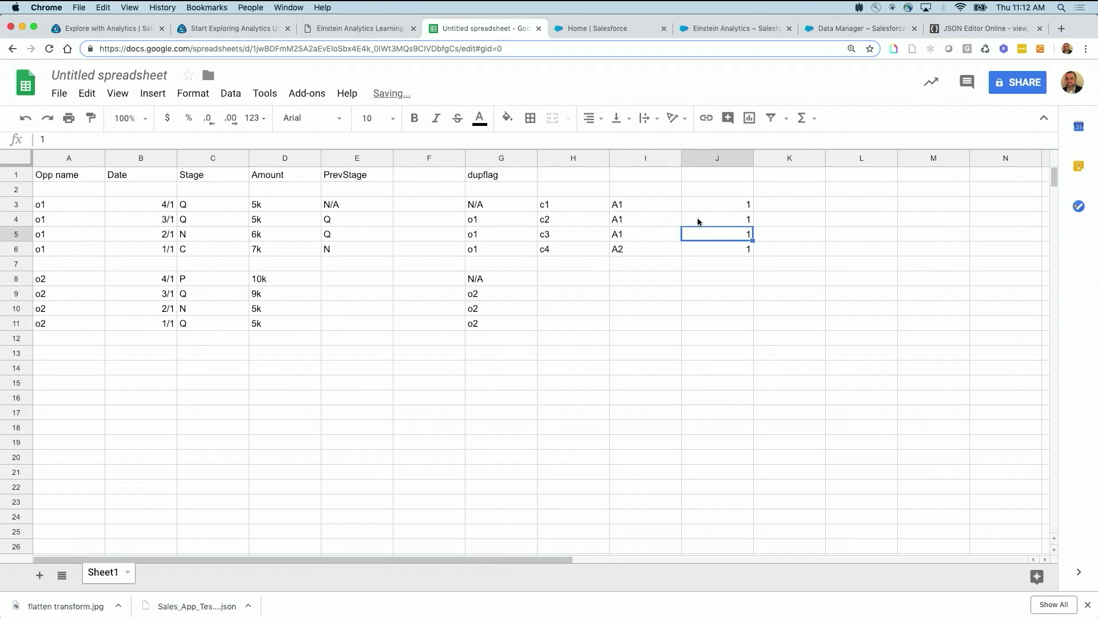
Step: Select the three A1 flags in J3:J5 to see their sum, then return to Data Manager
{"action": "left_click", "coordinate": [740, 206]}
{"action": "left_click_drag", "start_coordinate": [739, 208], "coordinate": [745, 233]}
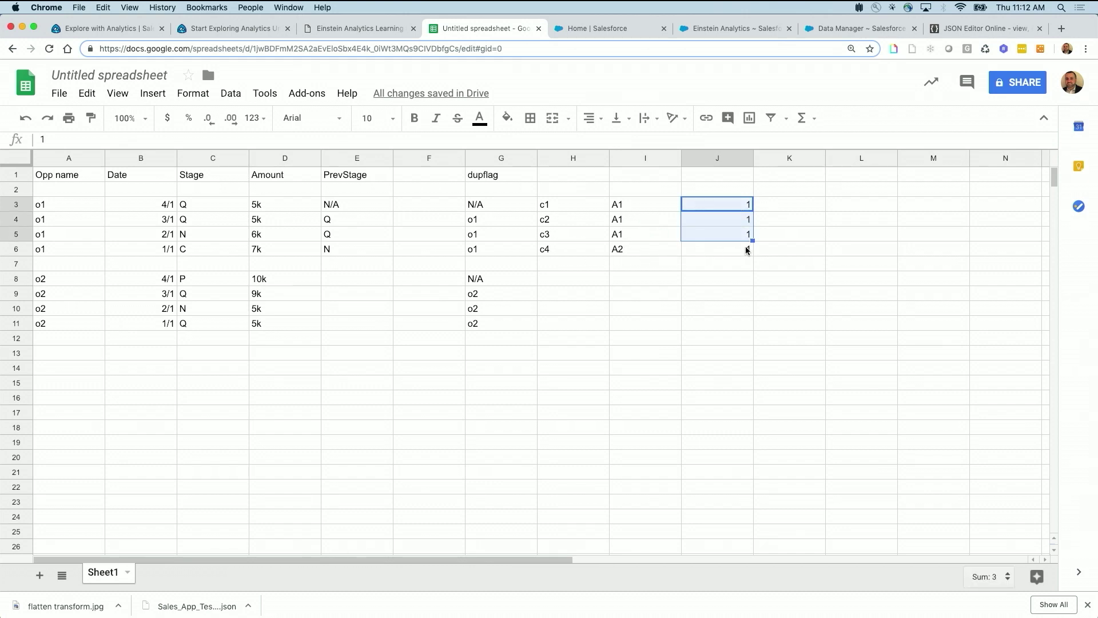
{"action": "left_click", "coordinate": [567, 211]}
{"action": "left_click", "coordinate": [576, 193]}
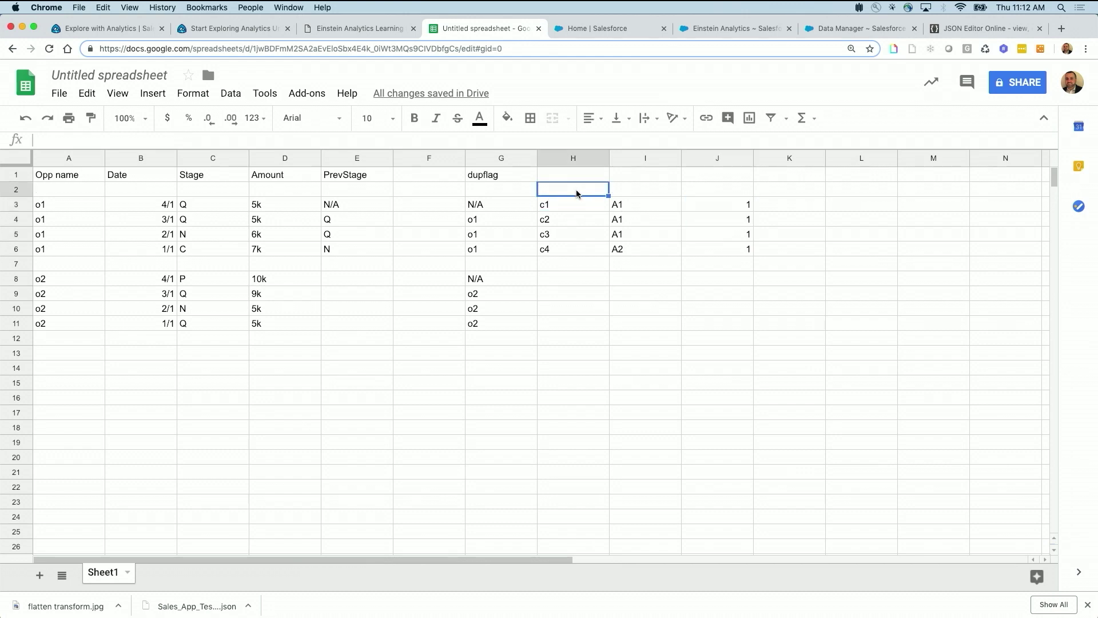
{"action": "left_click", "coordinate": [804, 33]}
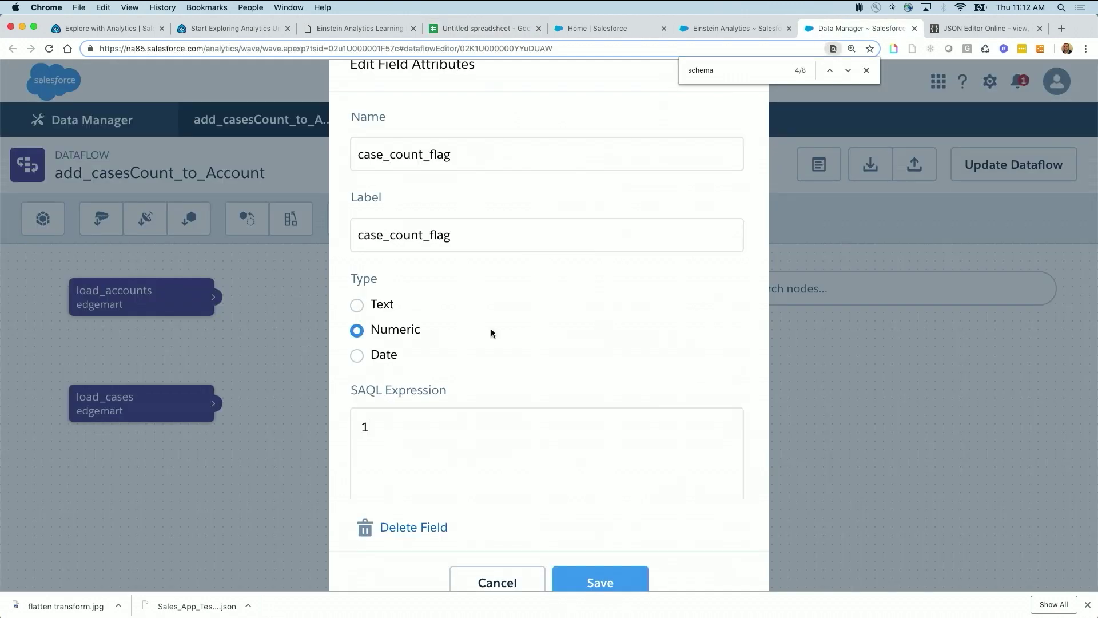
Step: Give case_count_flag precision 1, scale 0, default value 1, and create the adding_countflag node
{"action": "scroll", "coordinate": [587, 317], "scroll_direction": "down", "scroll_amount": 5}
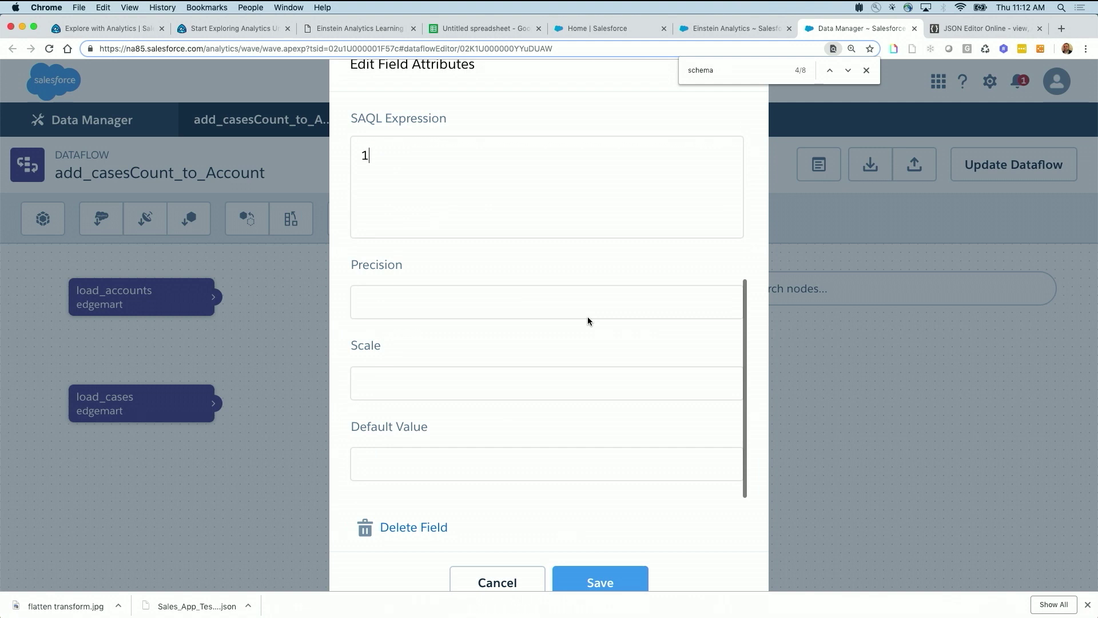
{"action": "left_click", "coordinate": [460, 306]}
{"action": "type", "text": "1"}
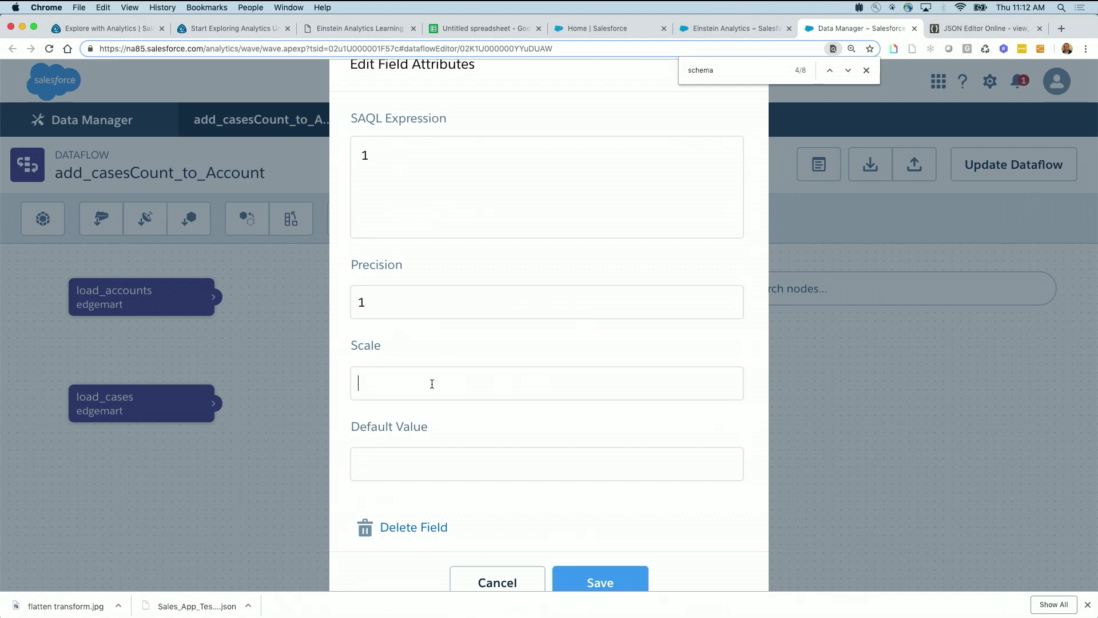
{"action": "left_click", "coordinate": [431, 384]}
{"action": "type", "text": "0"}
{"action": "left_click", "coordinate": [432, 453]}
{"action": "type", "text": "1"}
{"action": "left_click", "coordinate": [606, 582]}
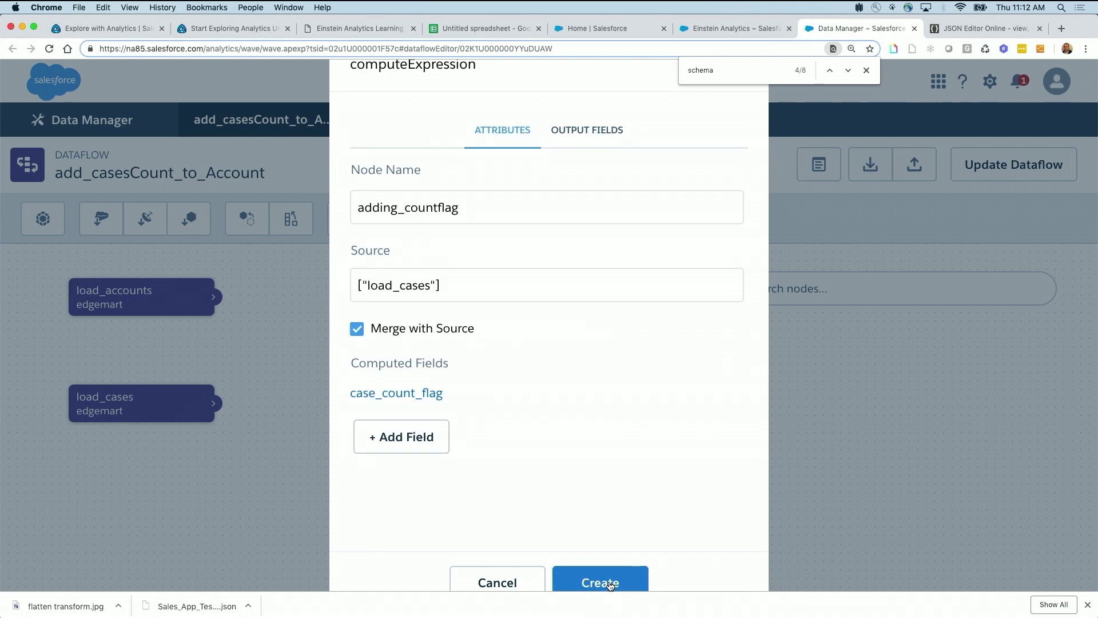
{"action": "left_click", "coordinate": [611, 585]}
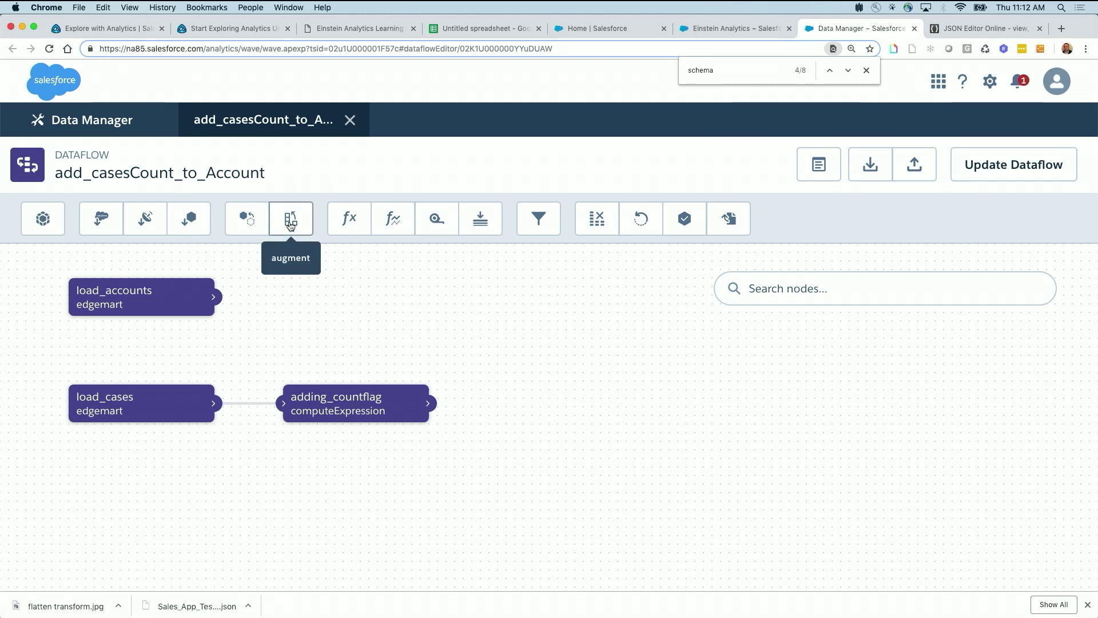
Step: Open a blank augment node form from the dataflow toolbar
{"action": "left_click", "coordinate": [290, 224]}
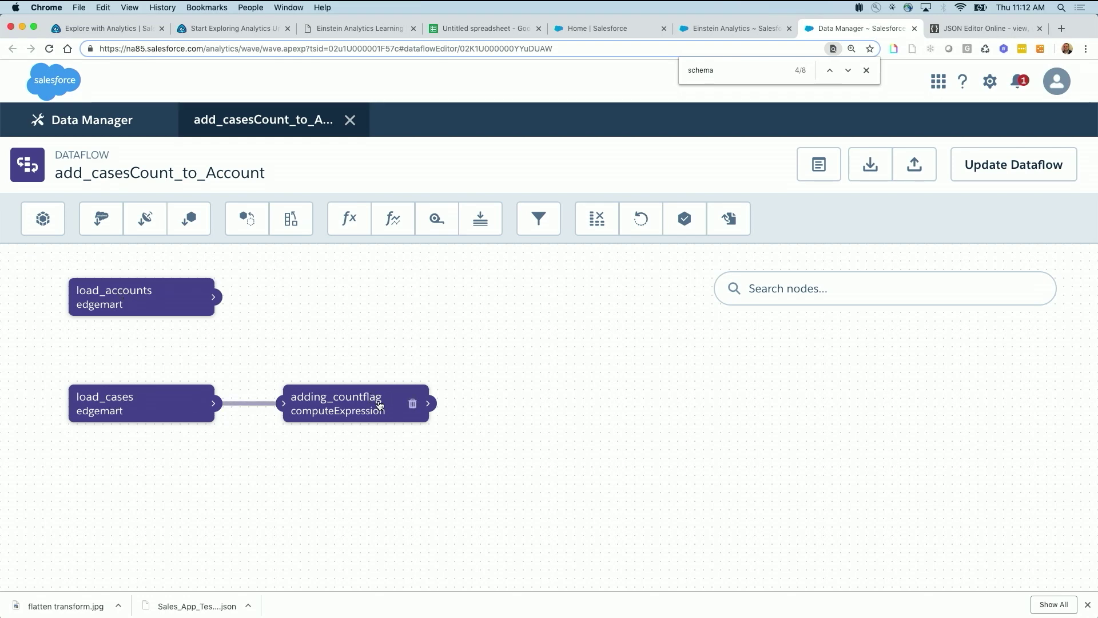
{"action": "left_click", "coordinate": [296, 219]}
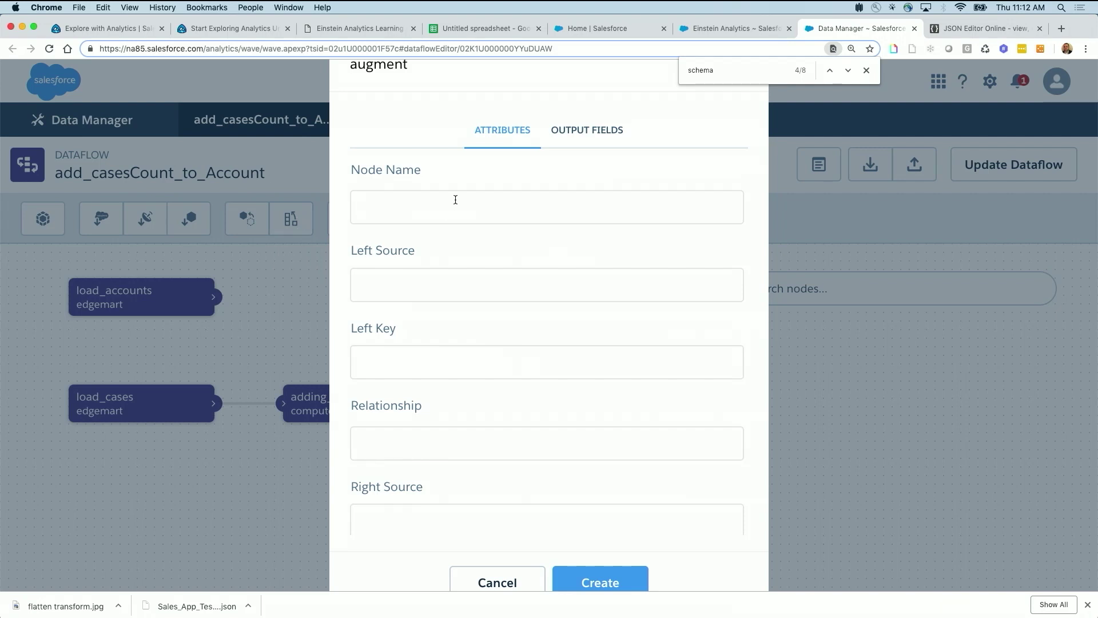
Step: Name the augment node add_caseCounter_toAccounts with load_accounts as left source
{"action": "type", "text": "a"}
{"action": "type", "text": "ug"}
{"action": "key", "text": "BackSpace"}
{"action": "key", "text": "BackSpace"}
{"action": "type", "text": "dd_caseCounter_toAccounts"}
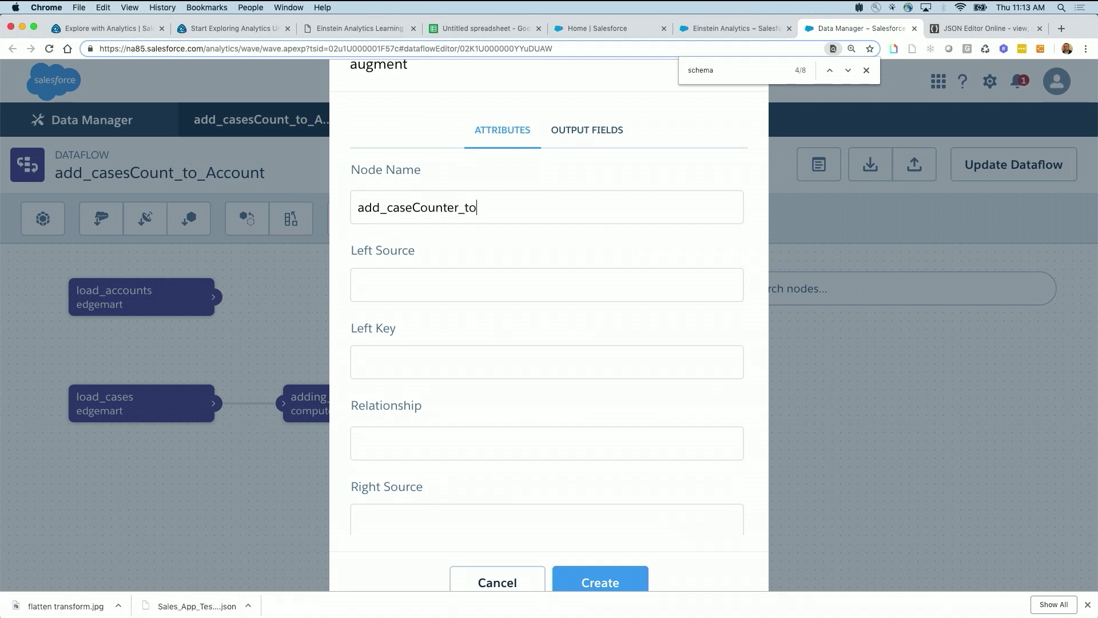
{"action": "left_click", "coordinate": [448, 289]}
{"action": "left_click", "coordinate": [442, 357]}
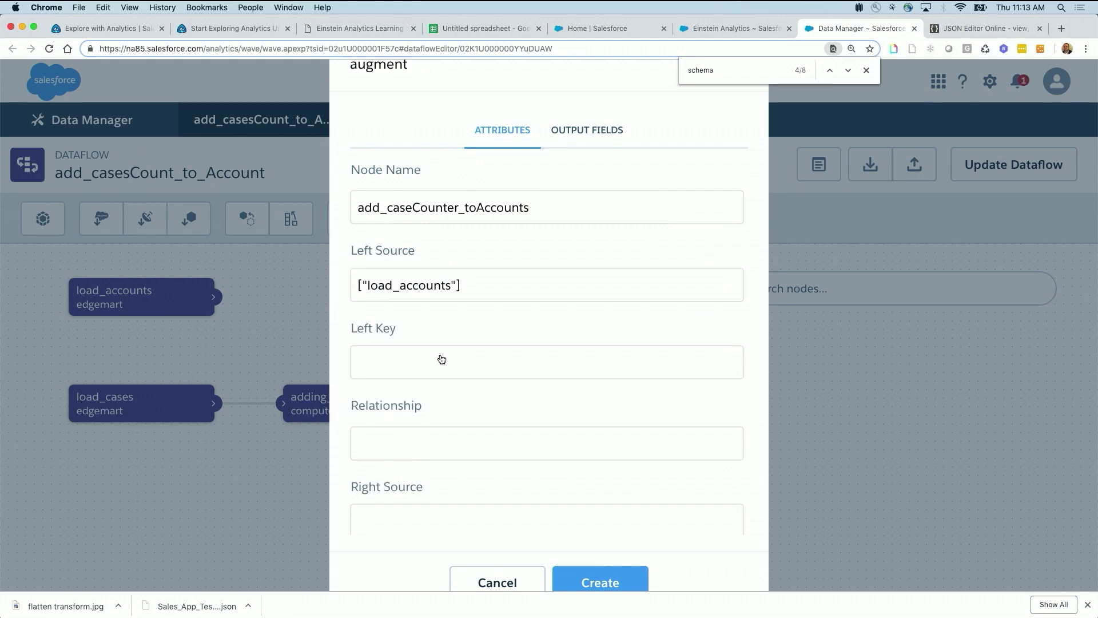
Step: Search for and select Id as the left key
{"action": "left_click", "coordinate": [426, 370]}
{"action": "type", "text": "cases"}
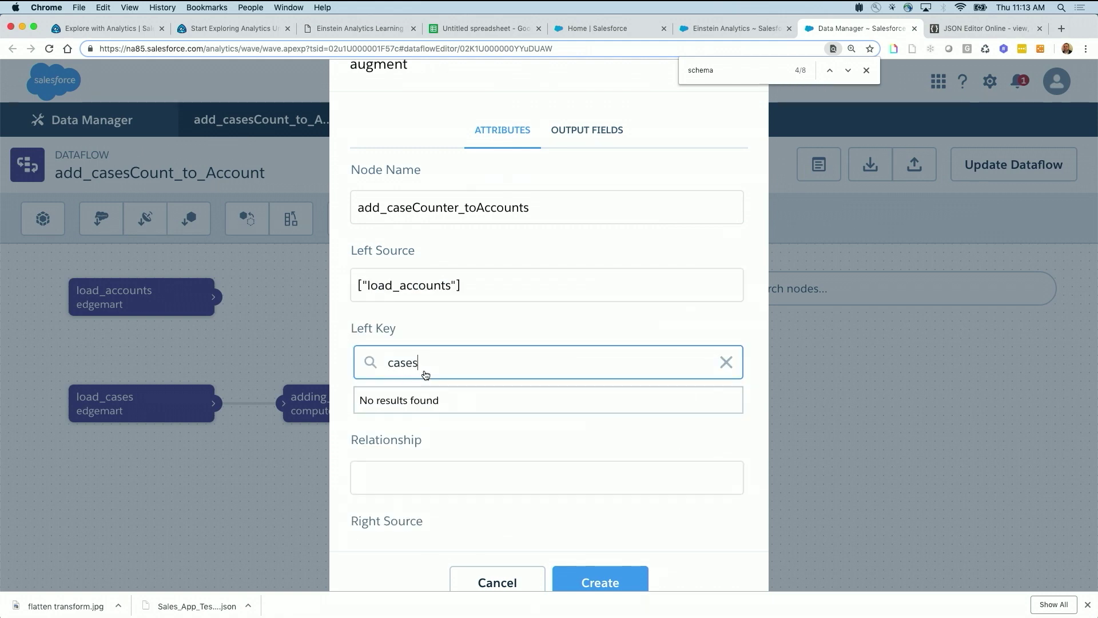
{"action": "left_click_drag", "start_coordinate": [419, 362], "coordinate": [350, 363]}
{"action": "type", "text": "Accou"}
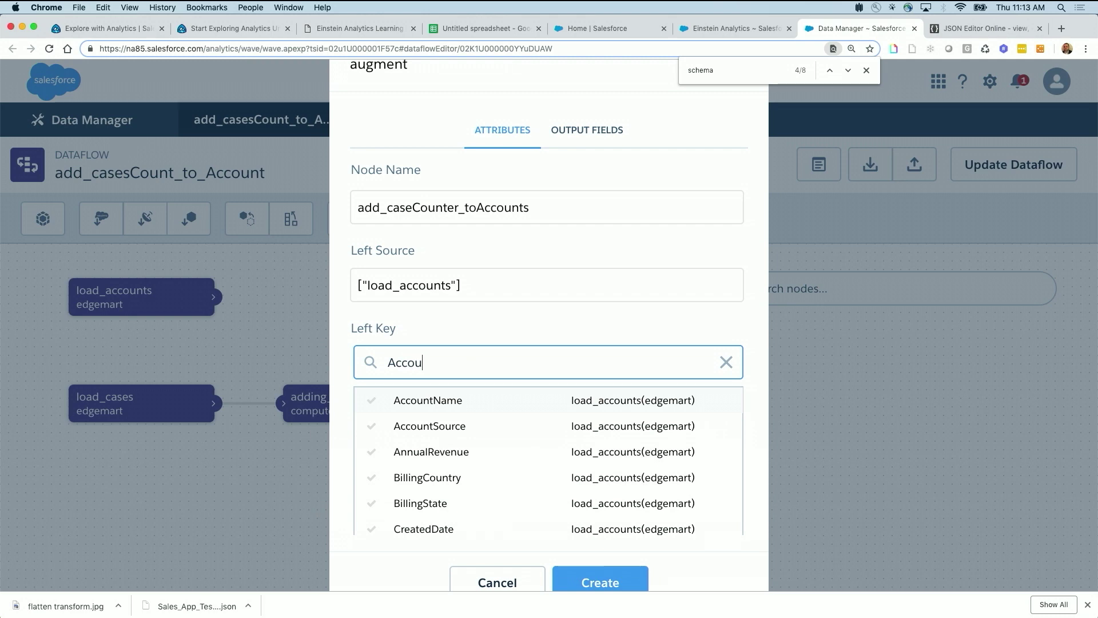
{"action": "type", "text": "nt ID"}
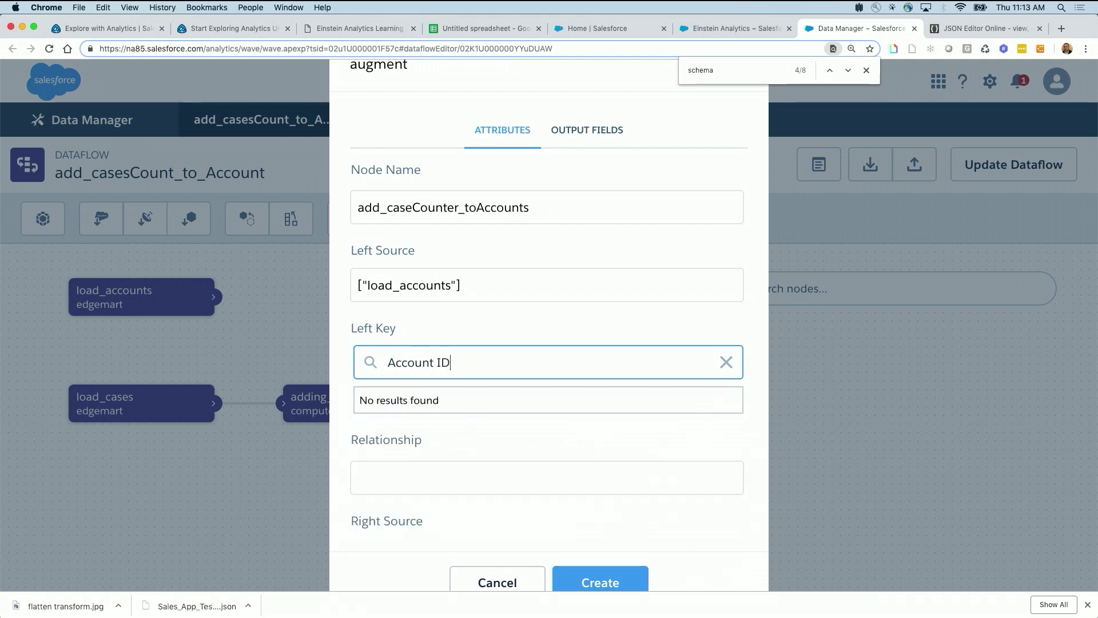
{"action": "key", "text": "BackSpace"}
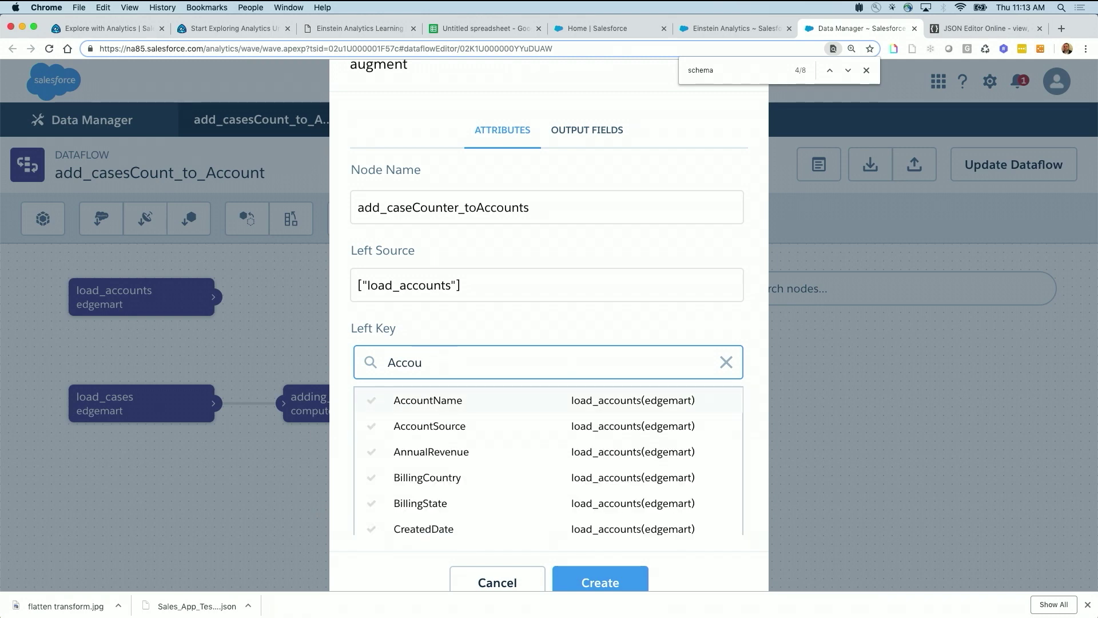
{"action": "key", "text": "BackSpace"}
{"action": "key", "text": "BackSpace"}
{"action": "key", "text": "BackSpace"}
{"action": "key", "text": "BackSpace"}
{"action": "key", "text": "BackSpace"}
{"action": "type", "text": "Id"}
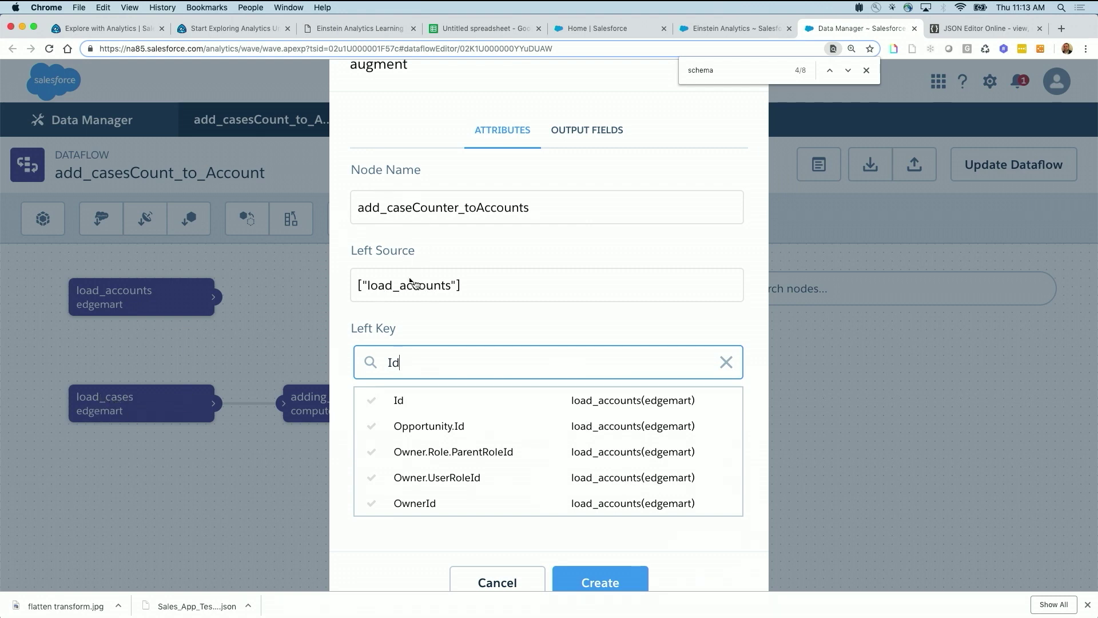
{"action": "left_click", "coordinate": [413, 405]}
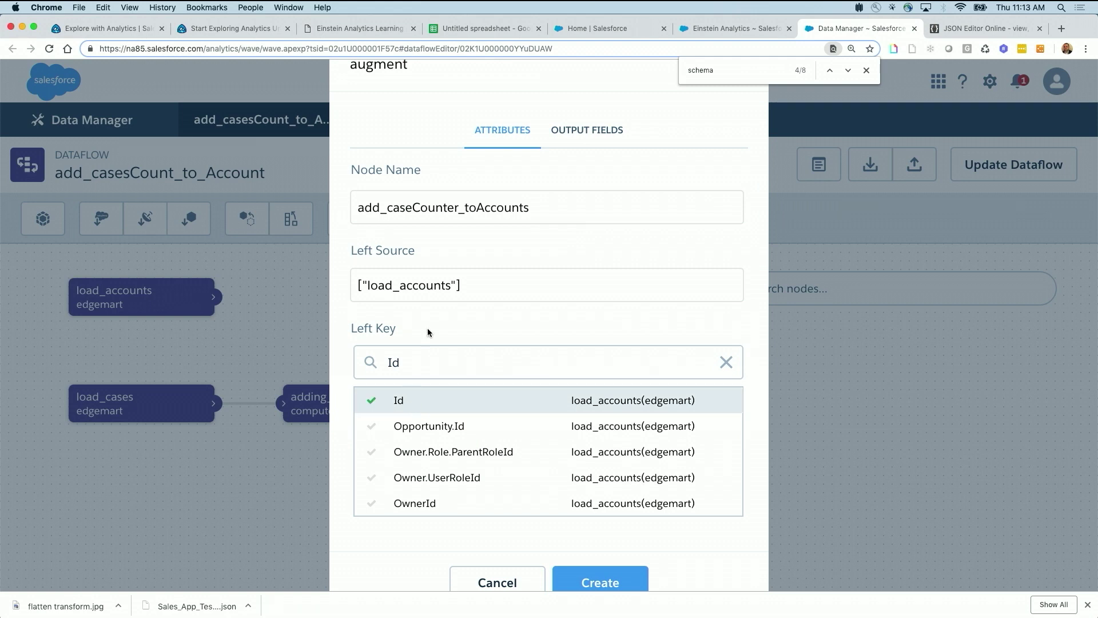
{"action": "left_click", "coordinate": [428, 327]}
{"action": "scroll", "coordinate": [429, 400], "scroll_direction": "down", "scroll_amount": 2}
Step: Set relationship name cases and right source adding_countflag
{"action": "left_click", "coordinate": [421, 388]}
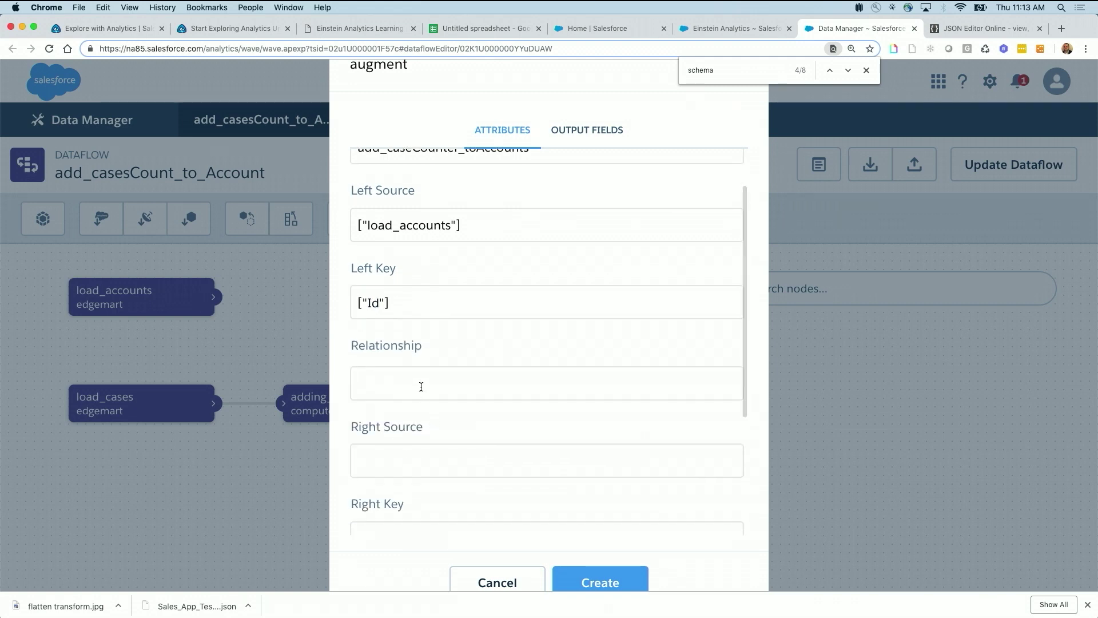
{"action": "type", "text": "cases"}
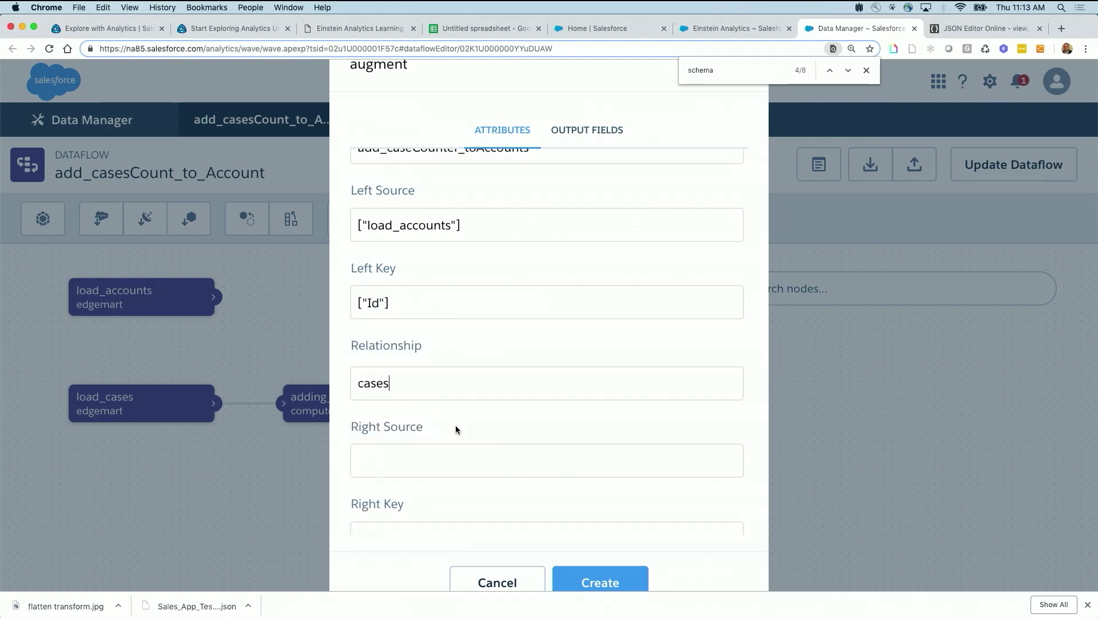
{"action": "scroll", "coordinate": [455, 426], "scroll_direction": "down", "scroll_amount": 1}
{"action": "left_click", "coordinate": [455, 427]}
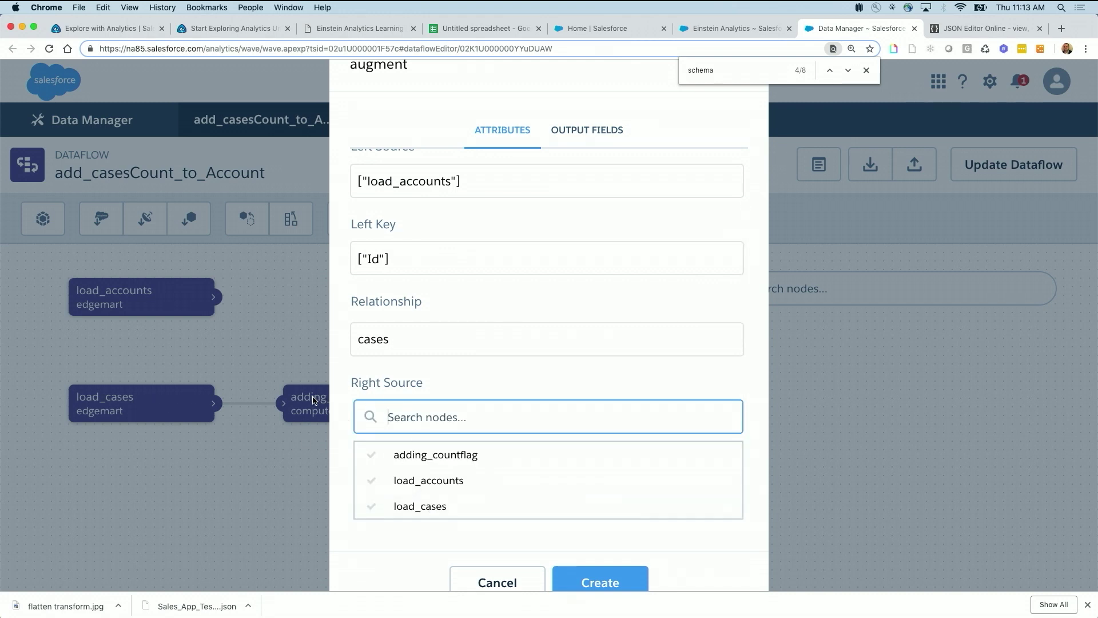
{"action": "left_click", "coordinate": [439, 455]}
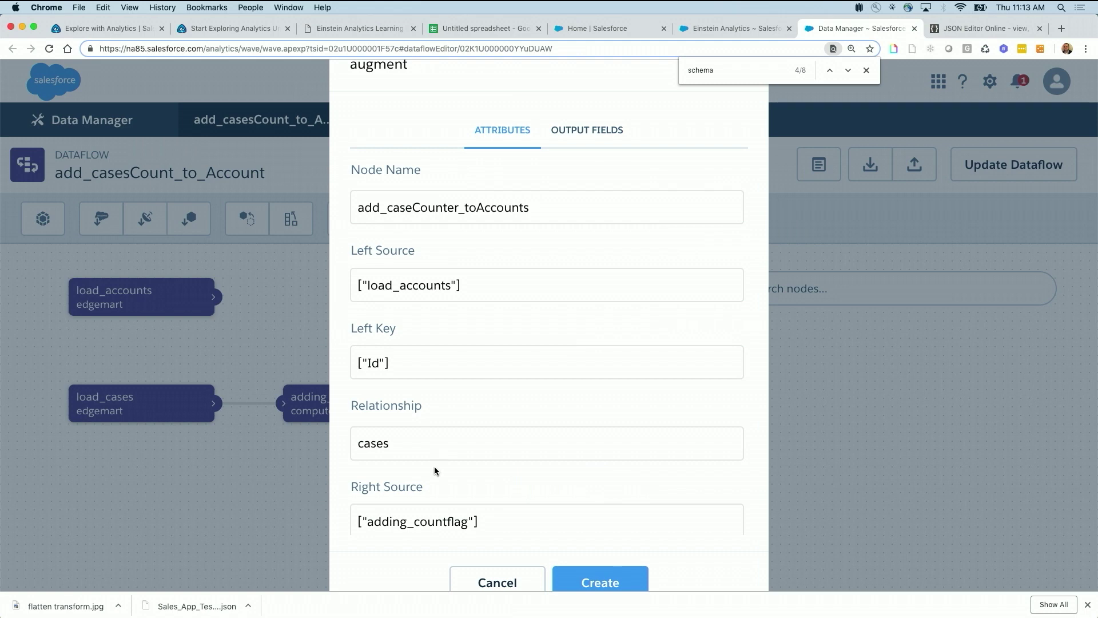
Step: Choose AccountId as the right key
{"action": "scroll", "coordinate": [433, 462], "scroll_direction": "down", "scroll_amount": 3}
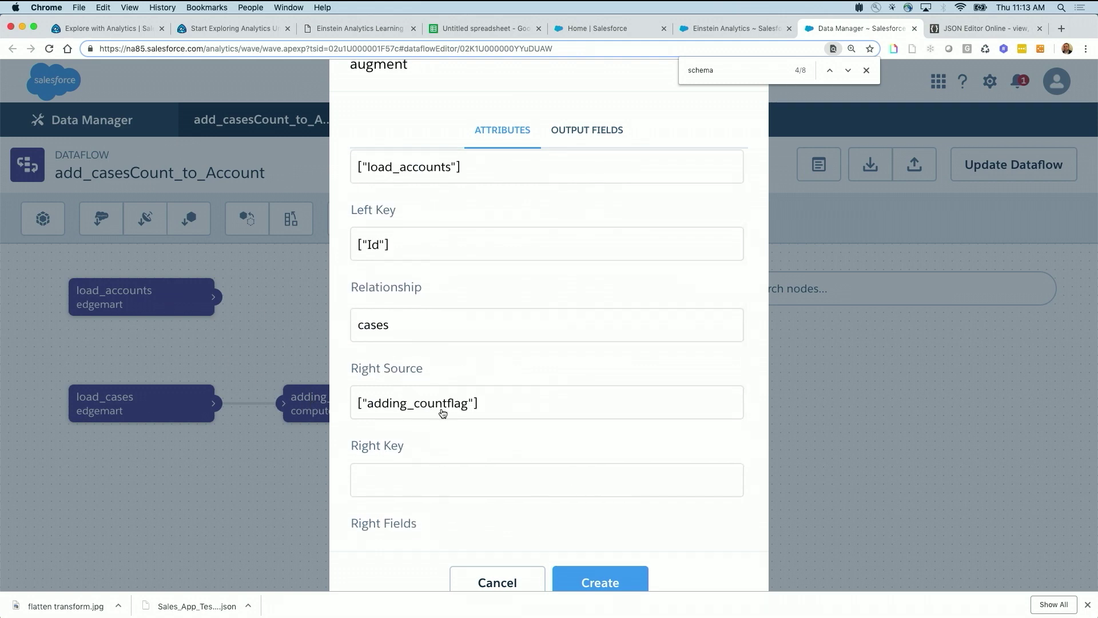
{"action": "scroll", "coordinate": [430, 460], "scroll_direction": "down", "scroll_amount": 1}
{"action": "left_click", "coordinate": [412, 423]}
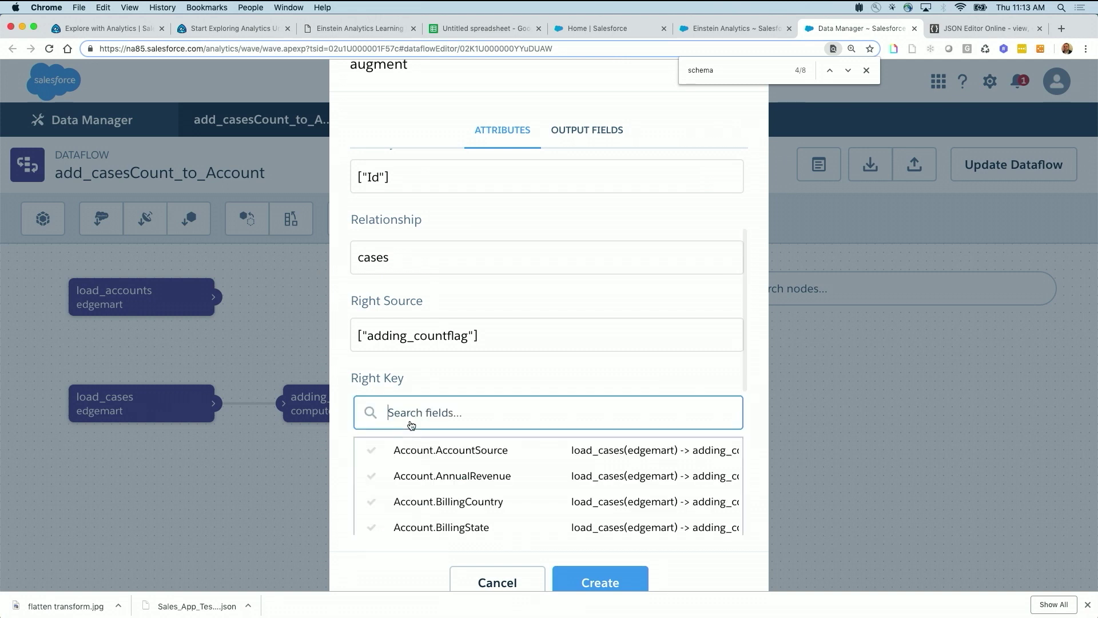
{"action": "type", "text": "id"}
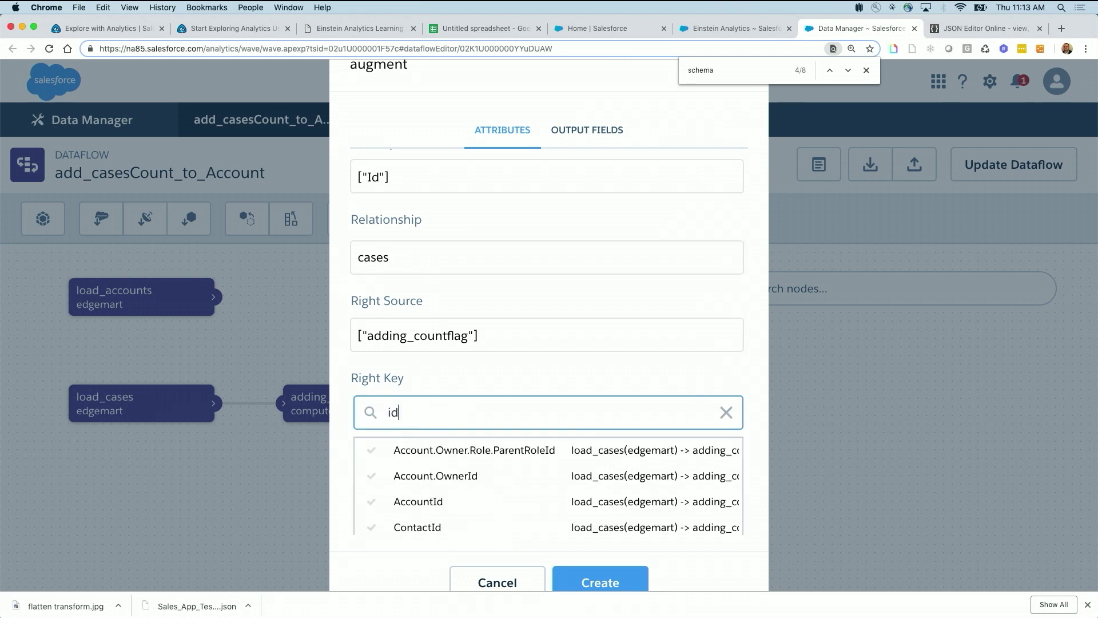
{"action": "left_click", "coordinate": [444, 503]}
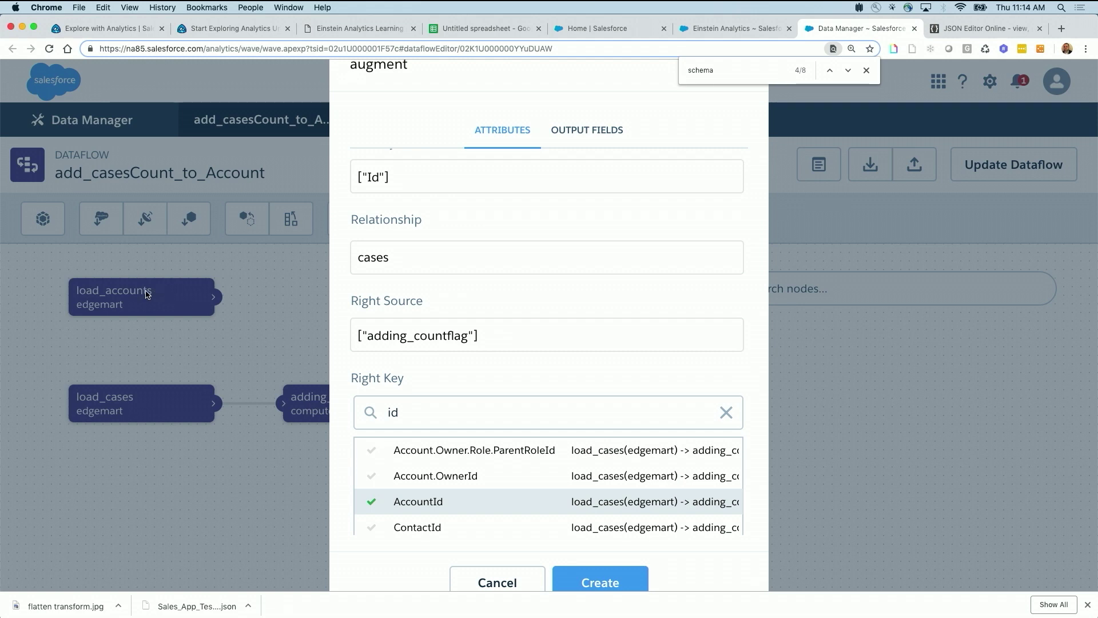
{"action": "left_click", "coordinate": [437, 368]}
Step: Choose case_count_flag as the right field to bring over
{"action": "scroll", "coordinate": [461, 508], "scroll_direction": "down", "scroll_amount": 2}
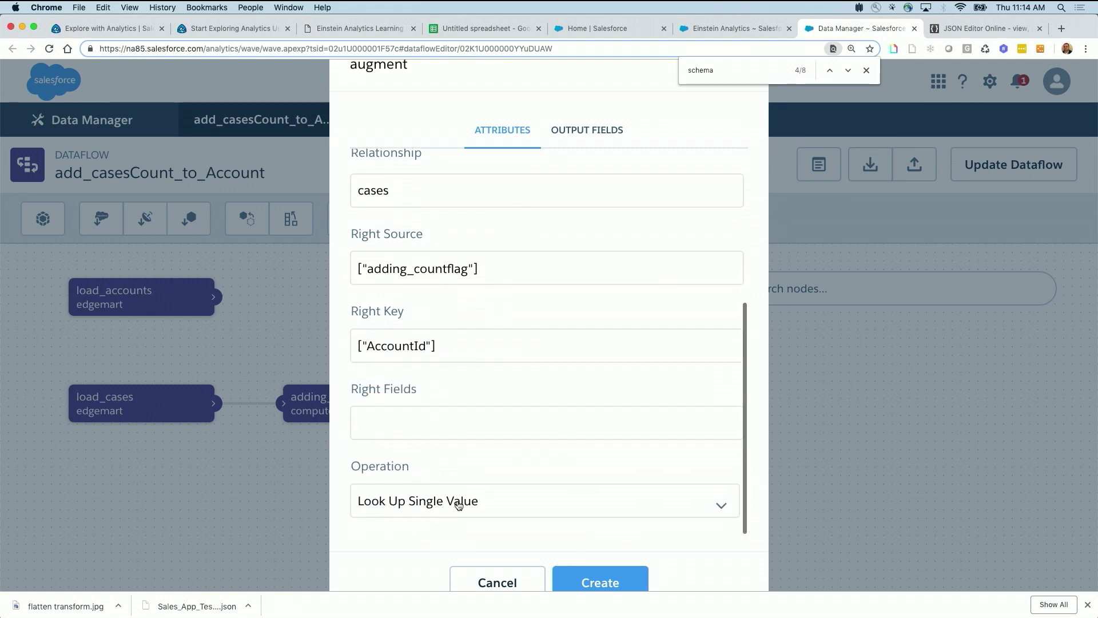
{"action": "left_click", "coordinate": [422, 427]}
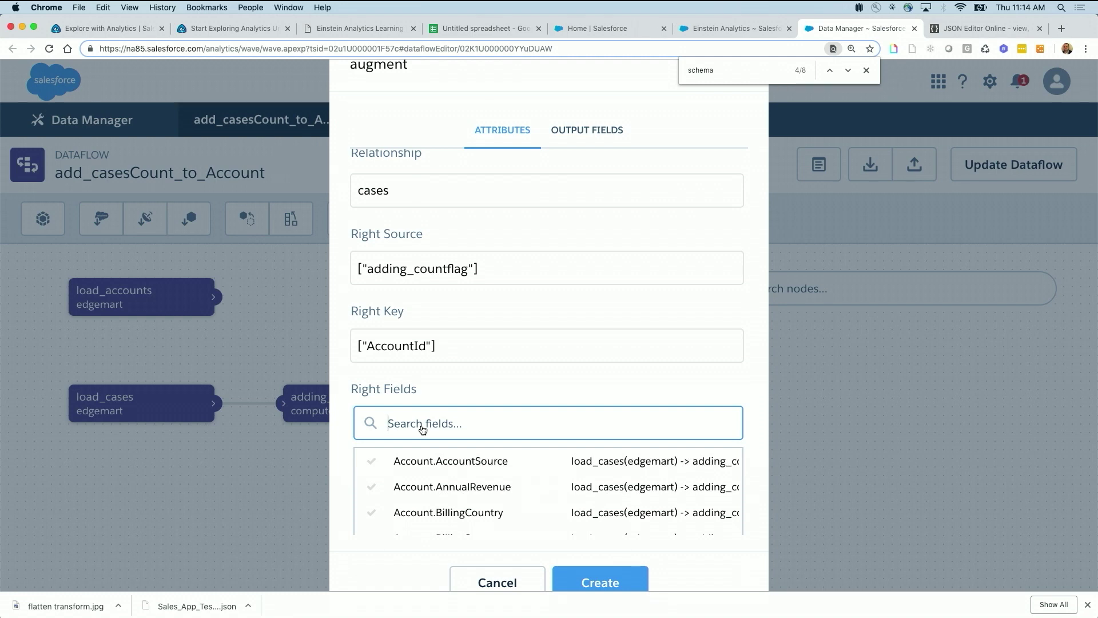
{"action": "type", "text": "flaf"}
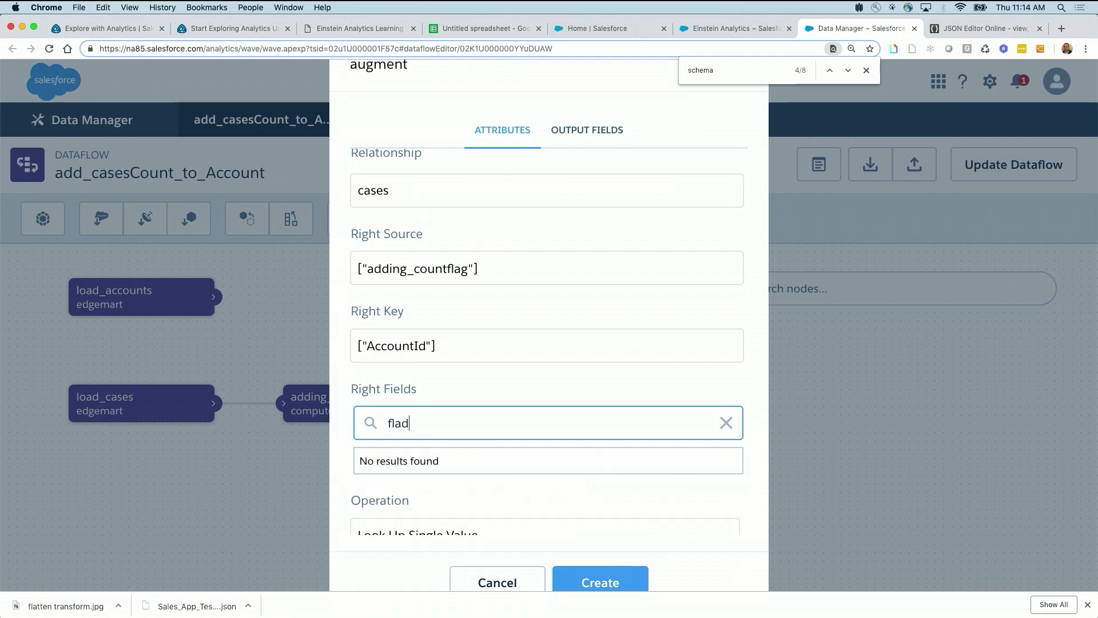
{"action": "key", "text": "BackSpace"}
{"action": "type", "text": "f"}
{"action": "key", "text": "BackSpace"}
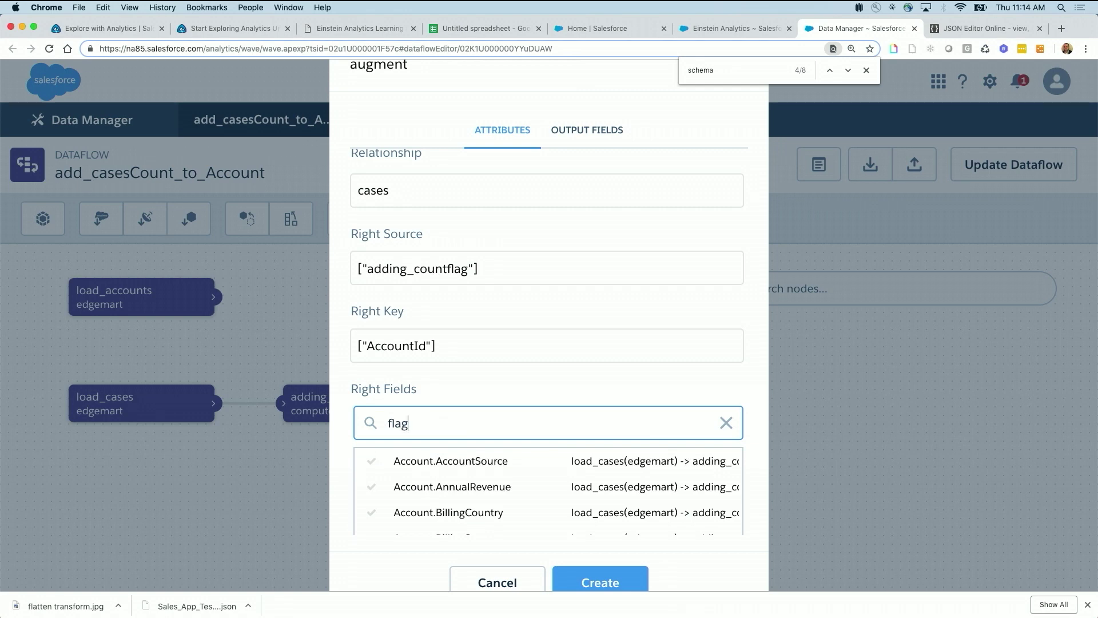
{"action": "key", "text": "BackSpace"}
{"action": "key", "text": "BackSpace"}
{"action": "key", "text": "BackSpace"}
{"action": "type", "text": "casef"}
{"action": "key", "text": "BackSpace"}
{"action": "key", "text": "BackSpace"}
{"action": "key", "text": "BackSpace"}
{"action": "key", "text": "BackSpace"}
{"action": "key", "text": "BackSpace"}
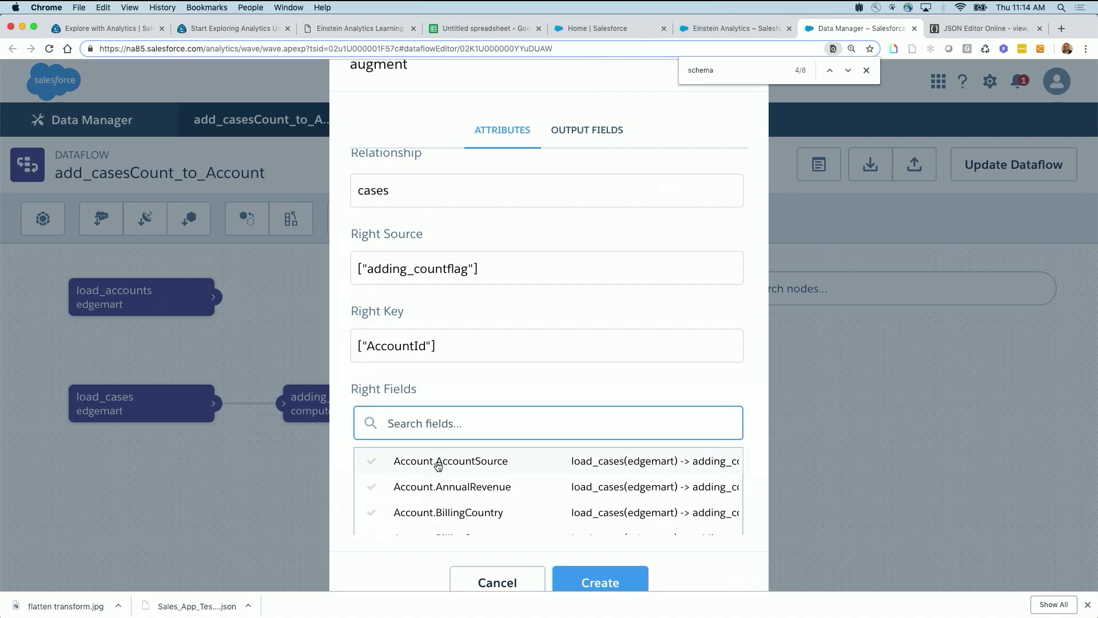
{"action": "scroll", "coordinate": [438, 512], "scroll_direction": "down", "scroll_amount": 10}
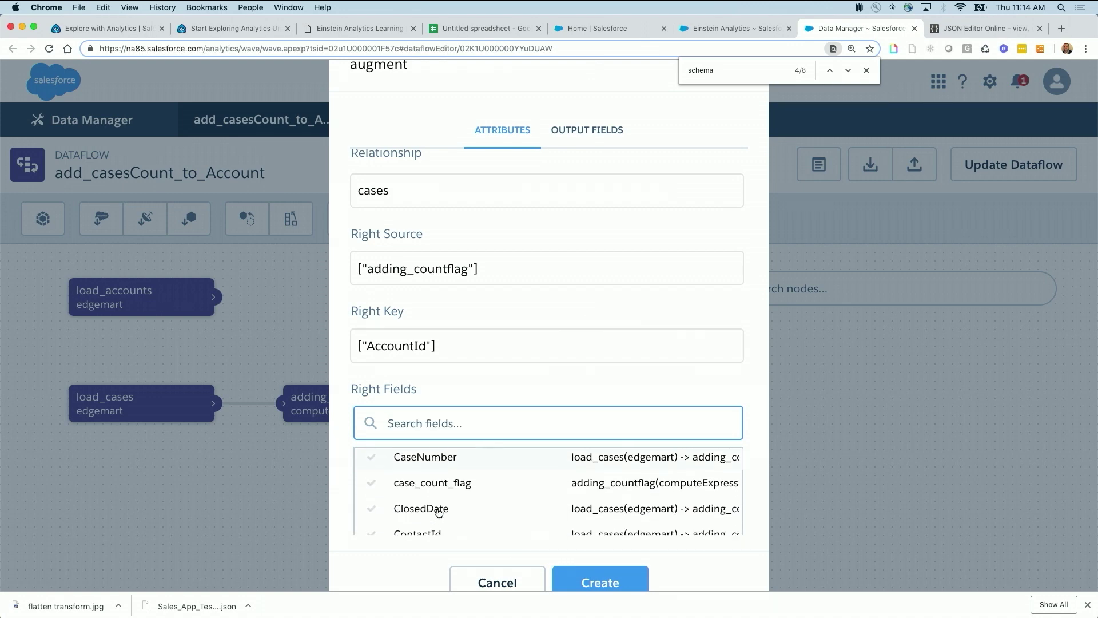
{"action": "left_click", "coordinate": [432, 483]}
{"action": "left_click", "coordinate": [449, 394]}
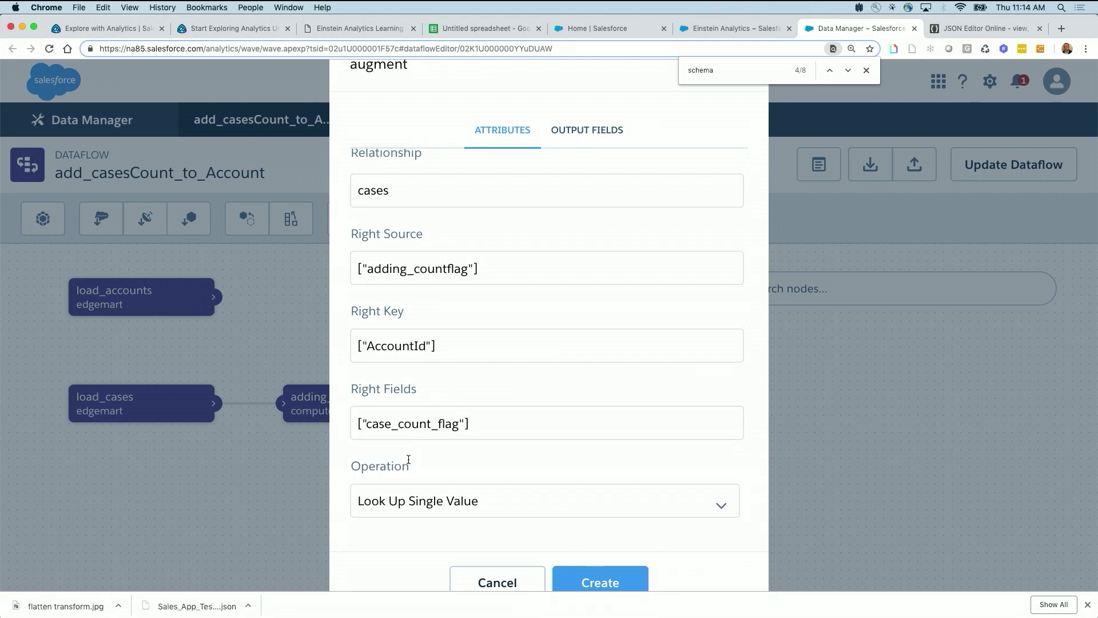
Step: Set the operation to Look Up Multiple Values and create the augment node
{"action": "left_click", "coordinate": [404, 505]}
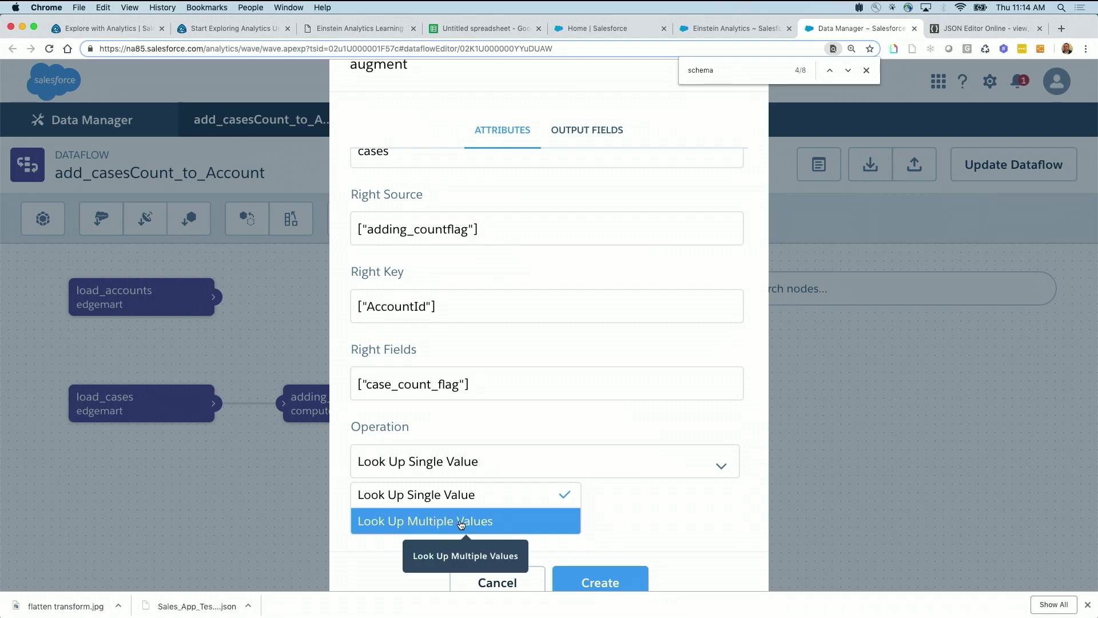
{"action": "left_click", "coordinate": [454, 521]}
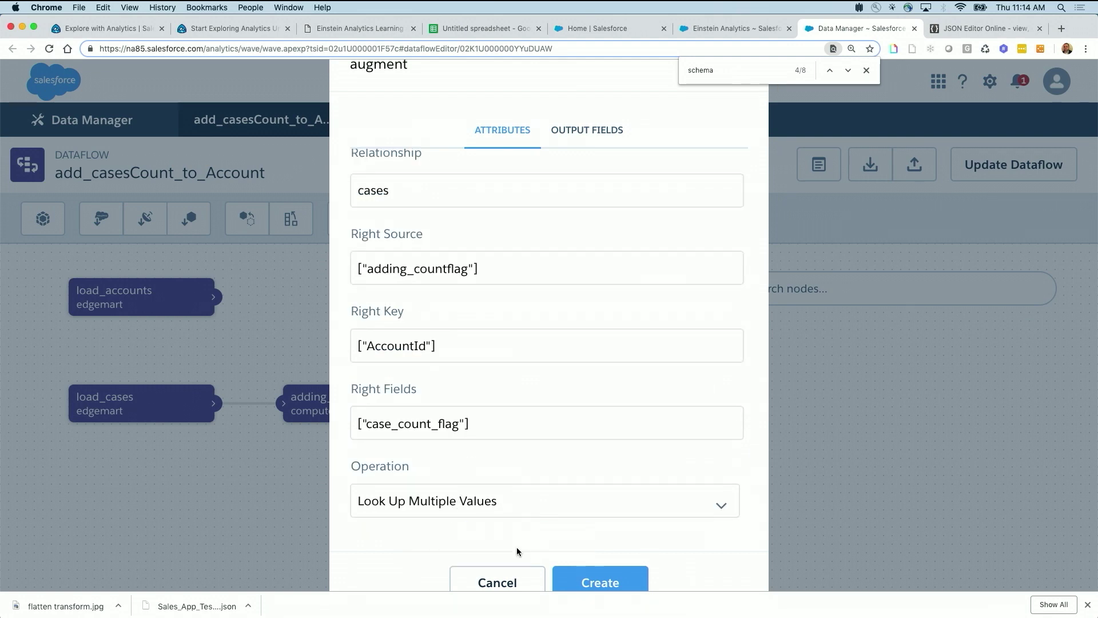
{"action": "left_click", "coordinate": [601, 581]}
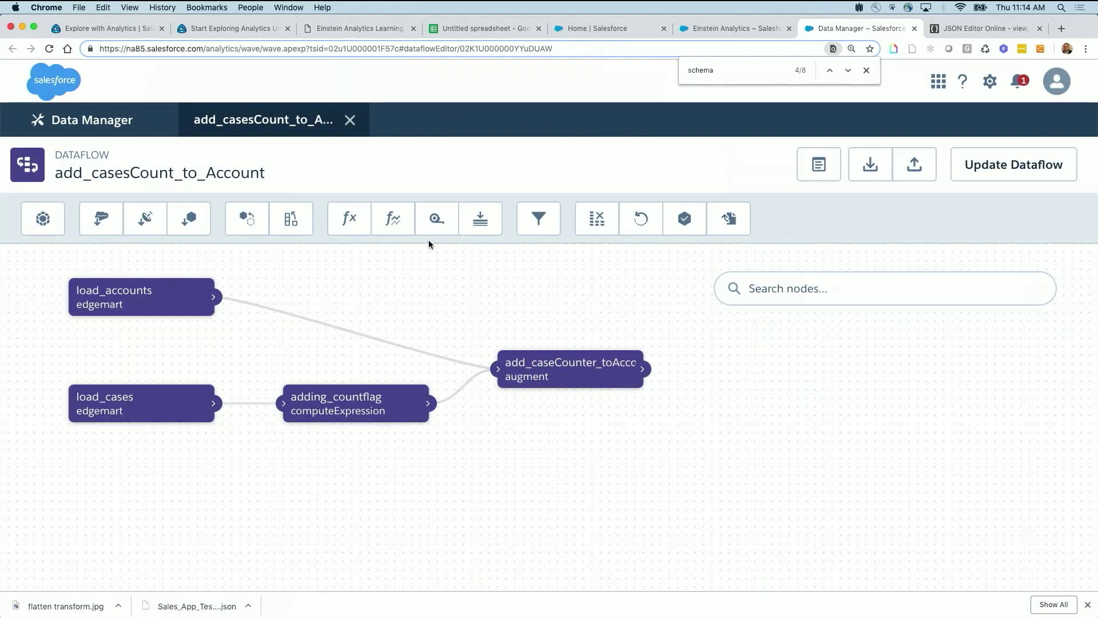
Step: Add register node registerd_enriched_AccountswCases with add_caseCounter_toAccounts as its source
{"action": "left_click", "coordinate": [678, 225]}
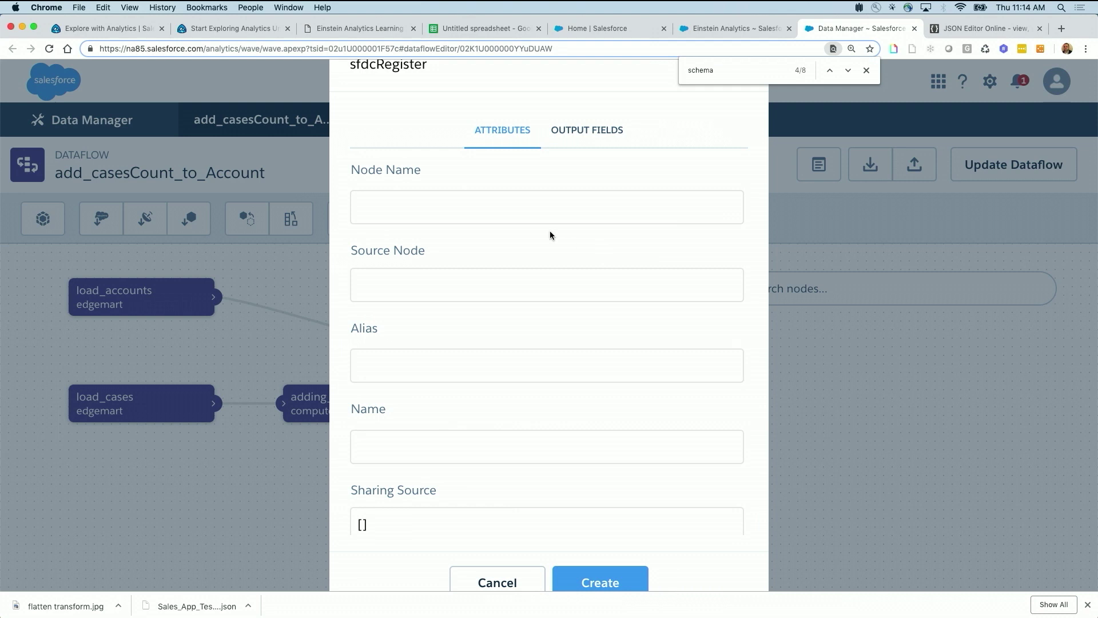
{"action": "type", "text": "registerd_enriched"}
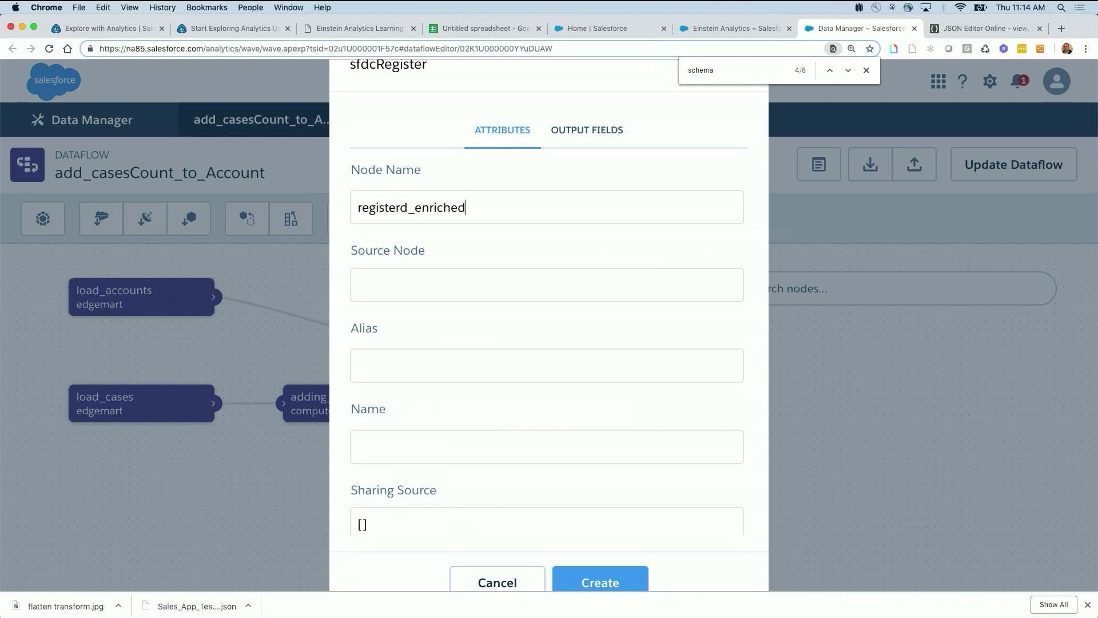
{"action": "type", "text": "_AccountswCases"}
{"action": "left_click_drag", "start_coordinate": [571, 211], "coordinate": [470, 208]}
{"action": "key", "text": "super+c"}
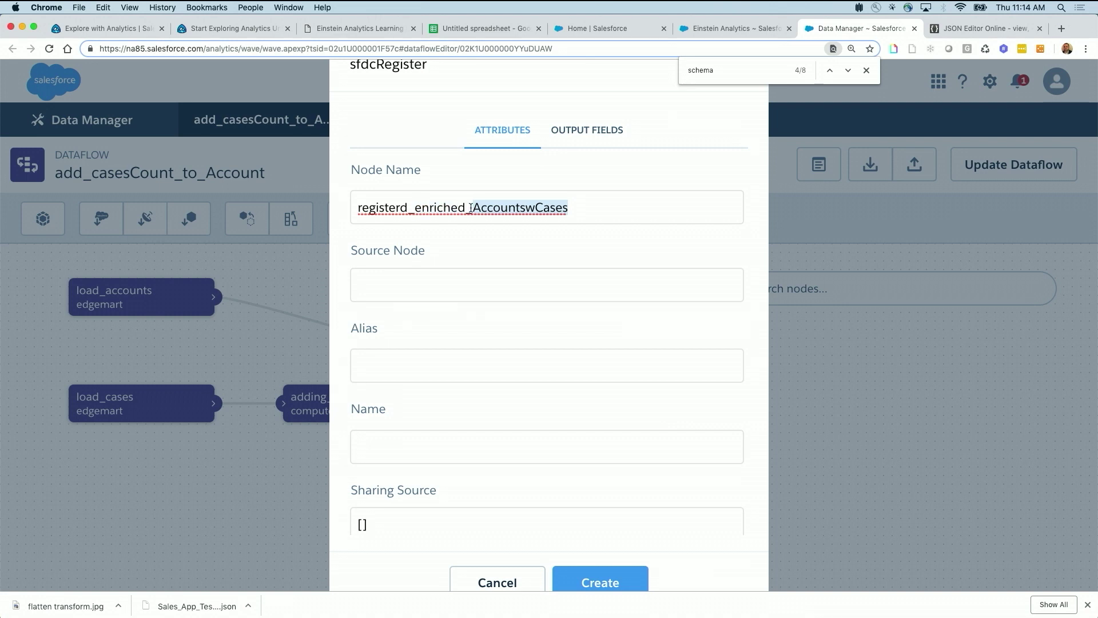
{"action": "left_click", "coordinate": [426, 288]}
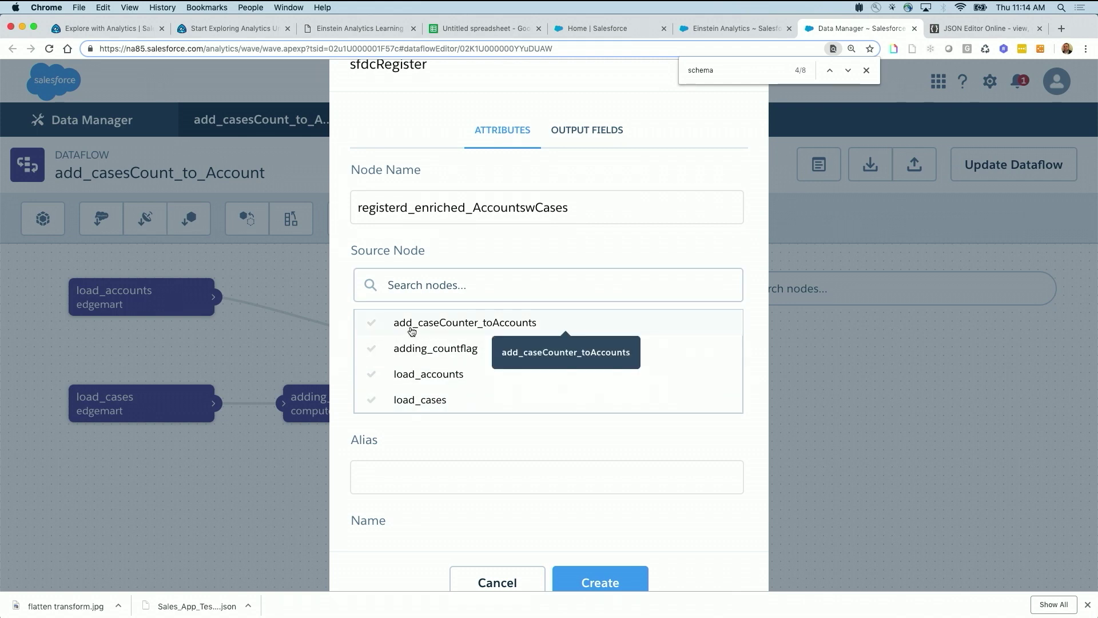
{"action": "left_click", "coordinate": [411, 326]}
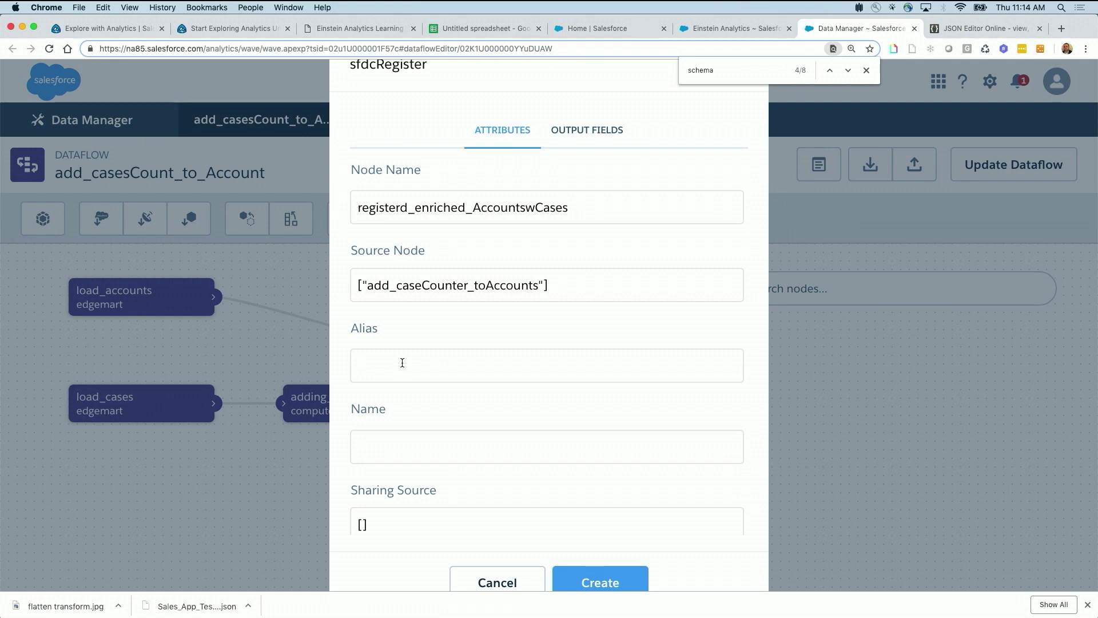
Step: Set alias and name to AccountswCases, create the node, and save the dataflow
{"action": "key", "text": "super+v"}
{"action": "left_click", "coordinate": [404, 451]}
{"action": "key", "text": "super+v"}
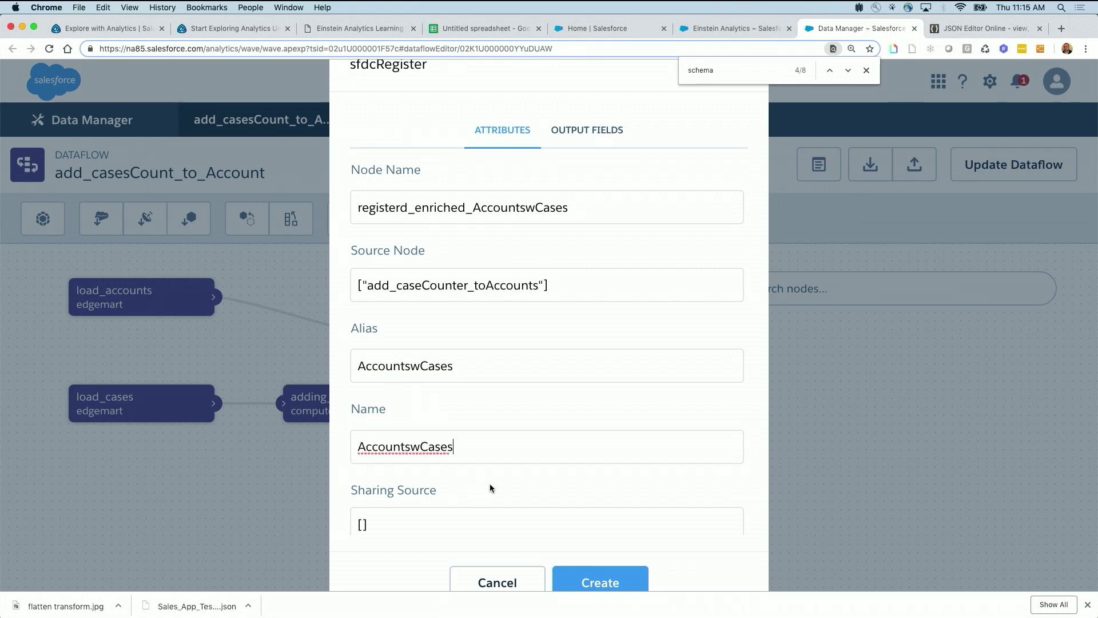
{"action": "left_click", "coordinate": [596, 570]}
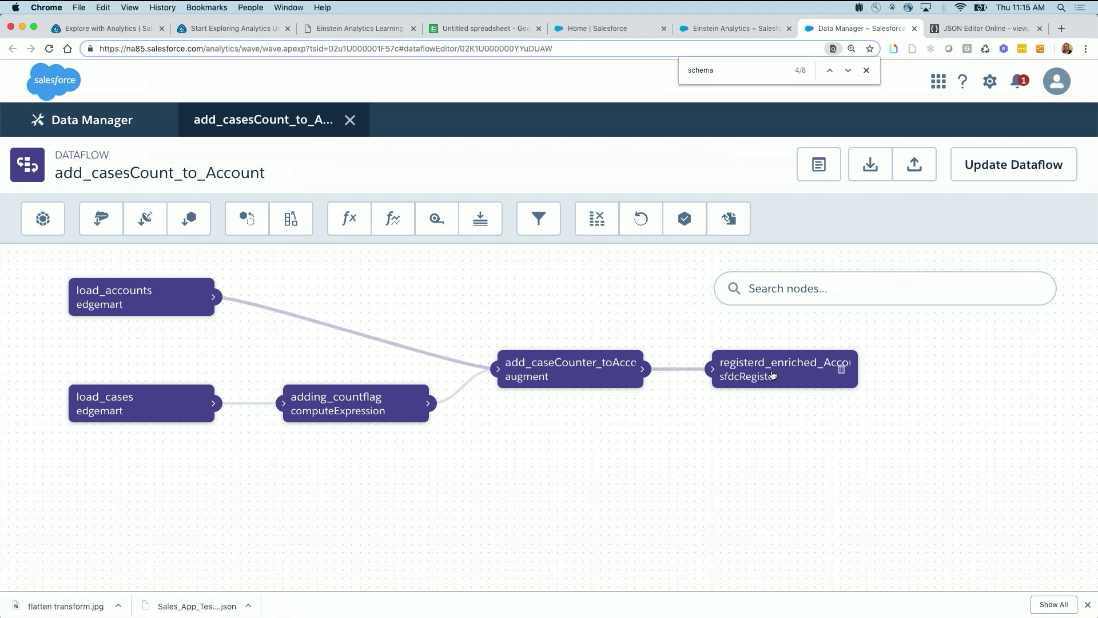
{"action": "left_click", "coordinate": [984, 163]}
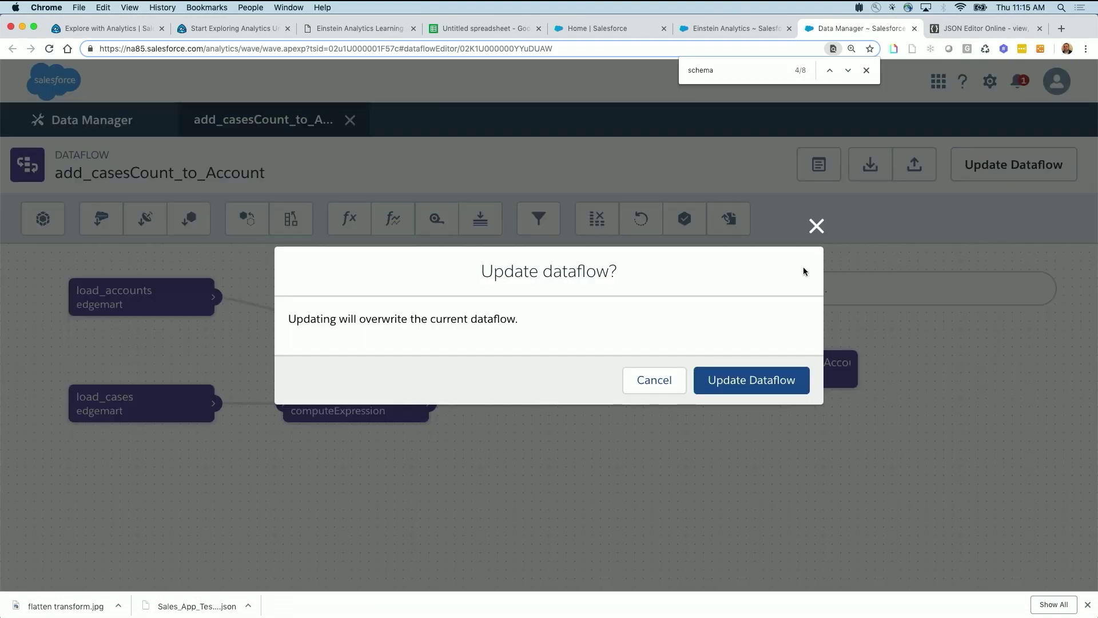
Step: Overwrite the saved add_casesCount_to_Account dataflow and start a run, following it to the Data Monitor
{"action": "left_click", "coordinate": [736, 380]}
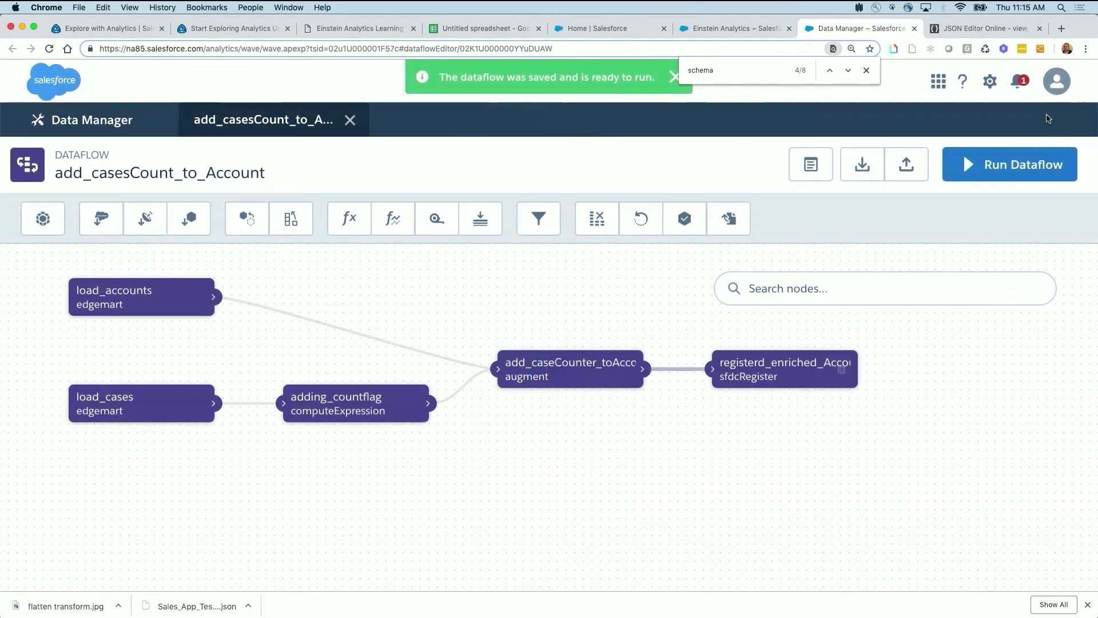
{"action": "left_click", "coordinate": [972, 166]}
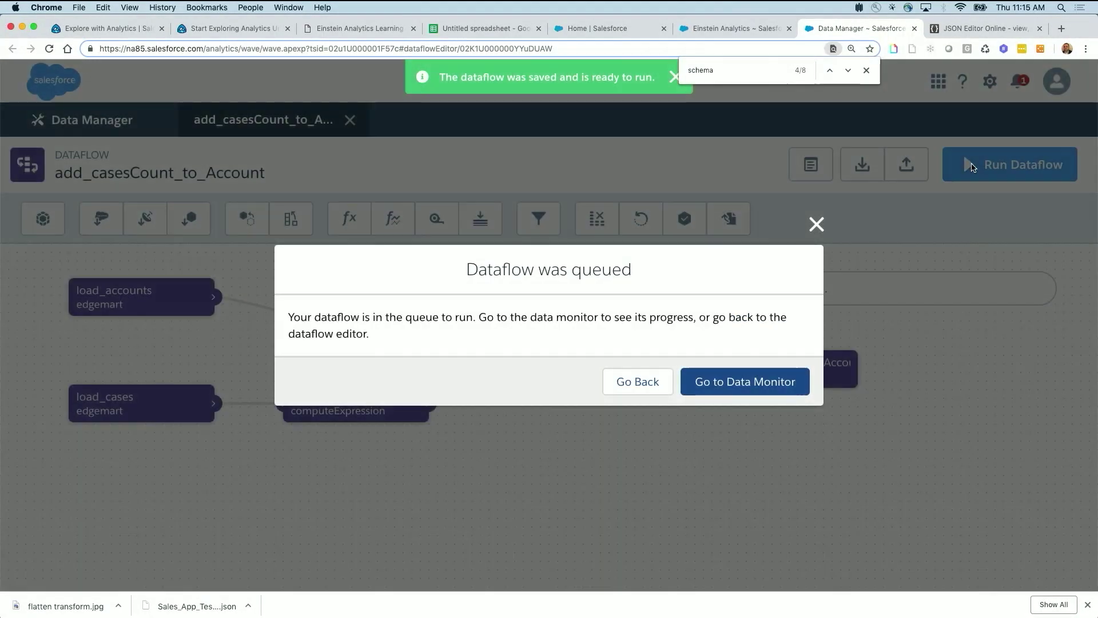
{"action": "left_click", "coordinate": [749, 387]}
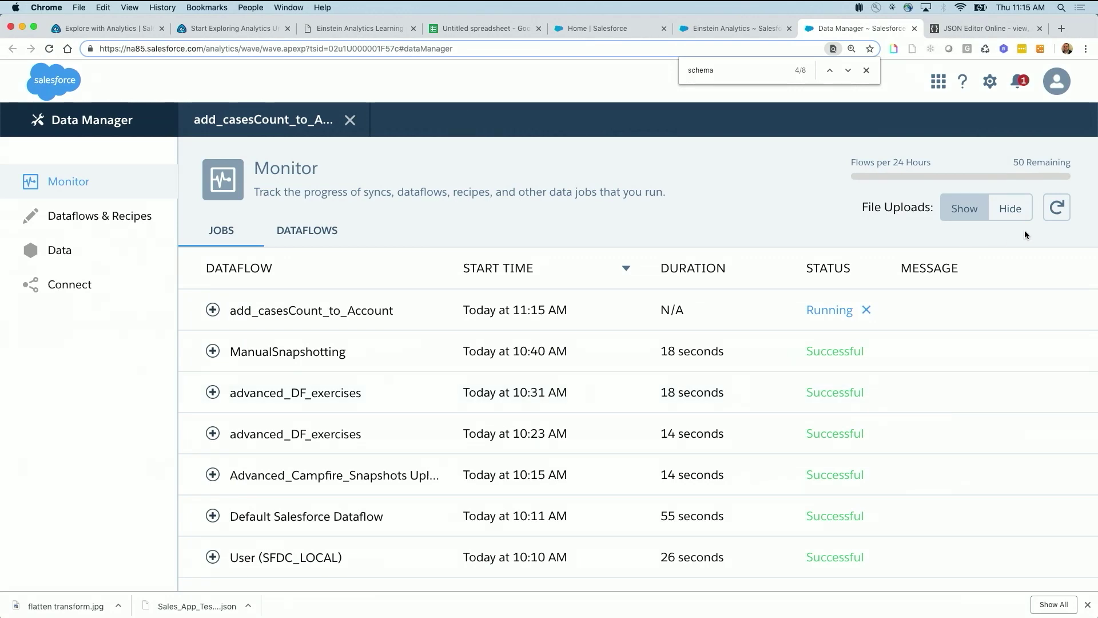
Step: Refresh the Monitor until the job shows Successful after 44 seconds
{"action": "left_click", "coordinate": [1056, 209]}
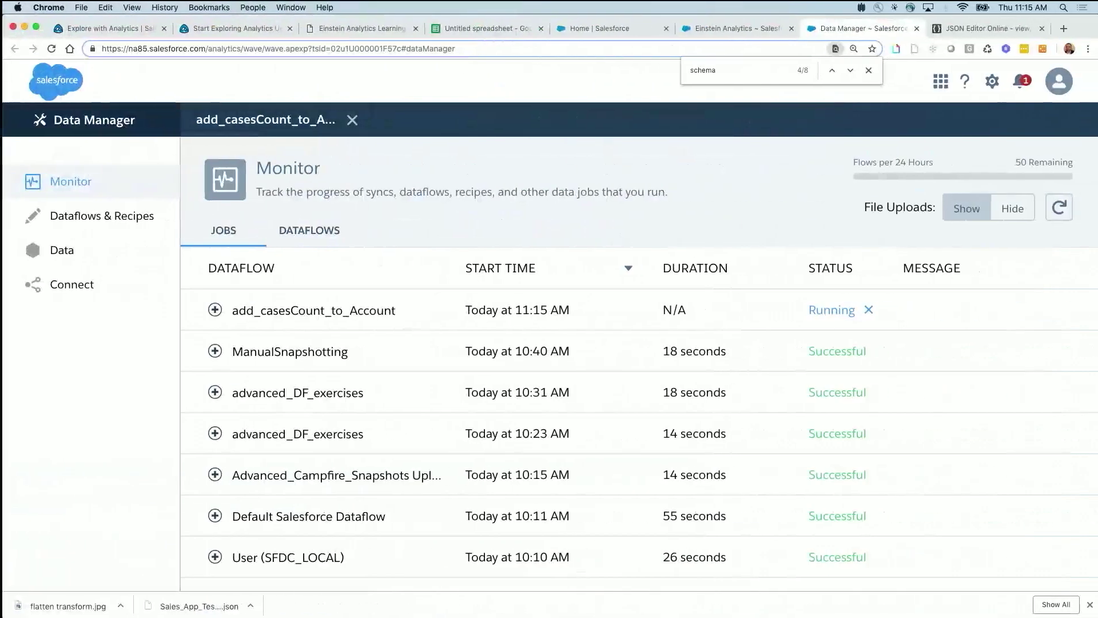
{"action": "left_click", "coordinate": [1057, 209]}
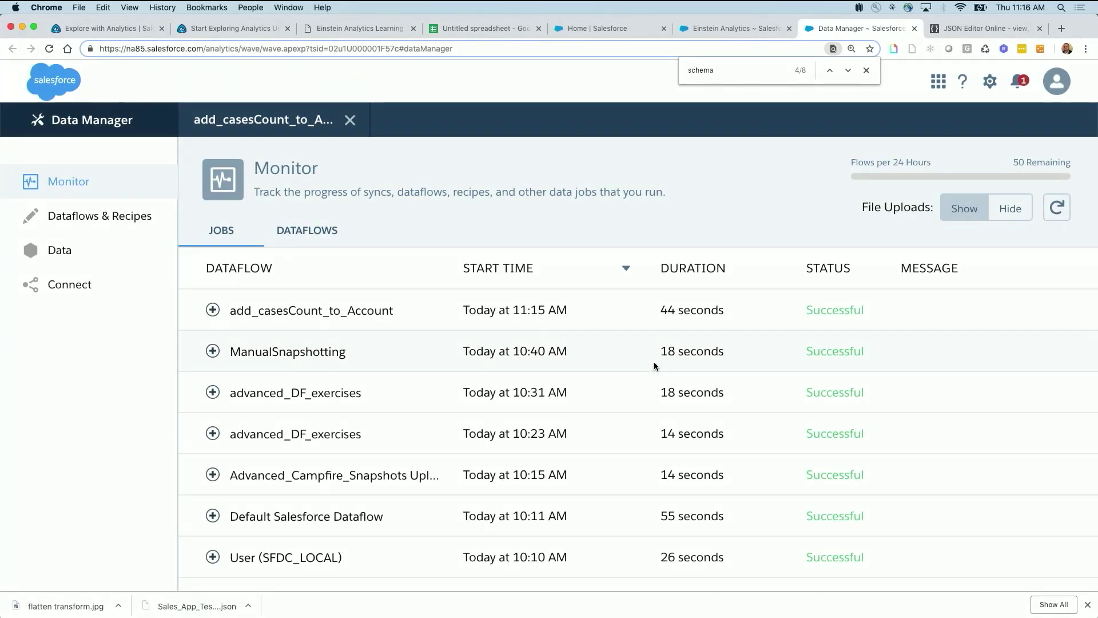
{"action": "left_click", "coordinate": [716, 30]}
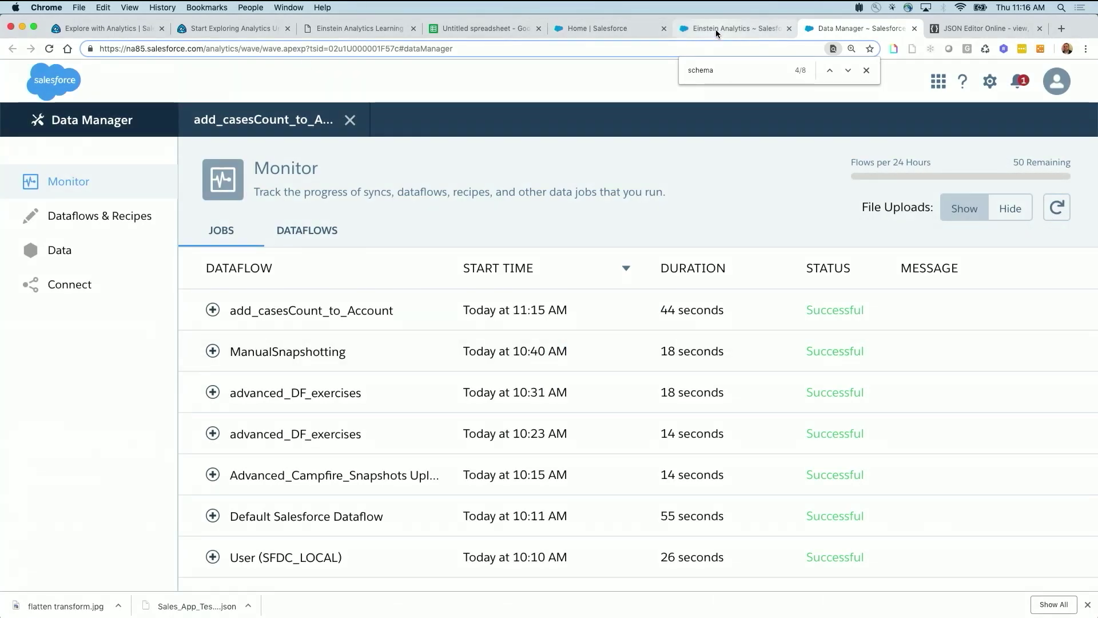
Step: Search analytics items for 'accoun' and open the AccountswCases dataset in a new lens
{"action": "left_click", "coordinate": [49, 49]}
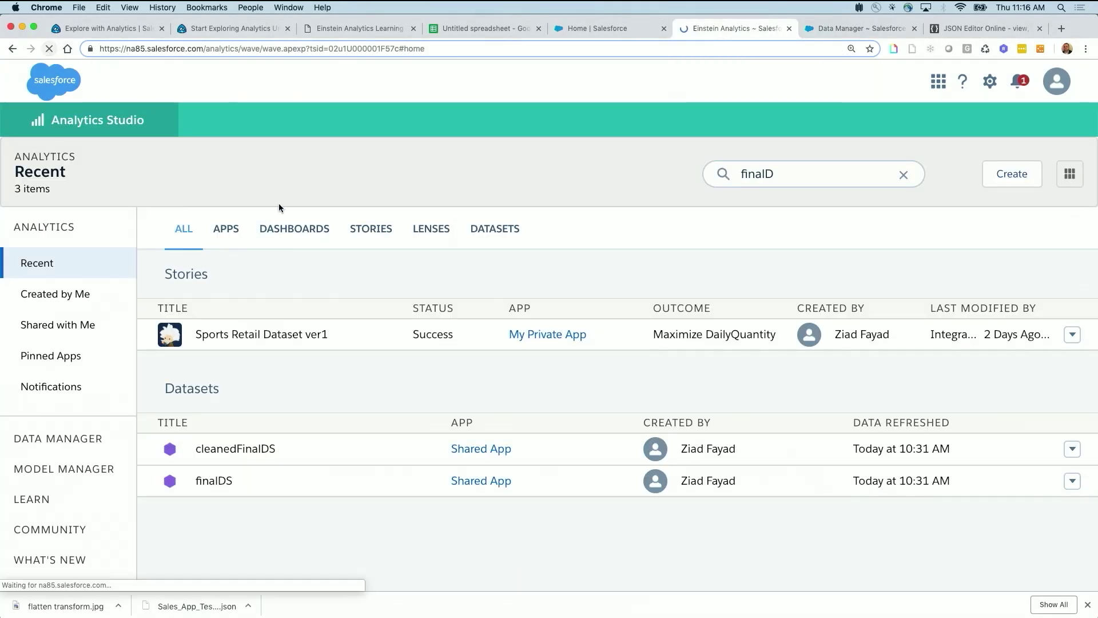
{"action": "left_click", "coordinate": [764, 174]}
{"action": "type", "text": "accoun"}
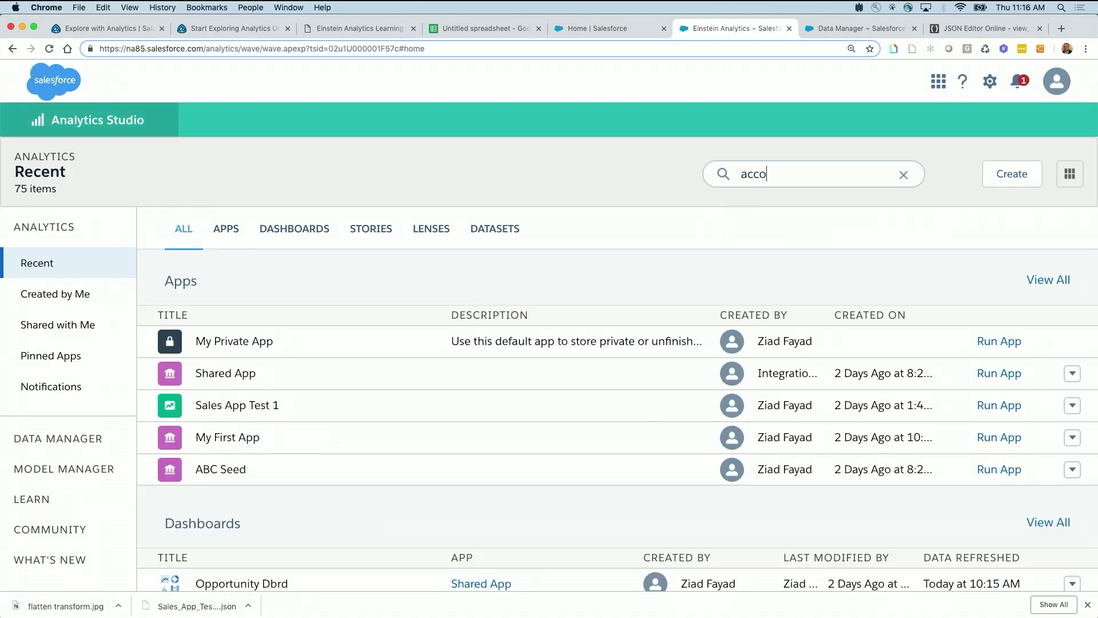
{"action": "scroll", "coordinate": [420, 438], "scroll_direction": "down", "scroll_amount": 2}
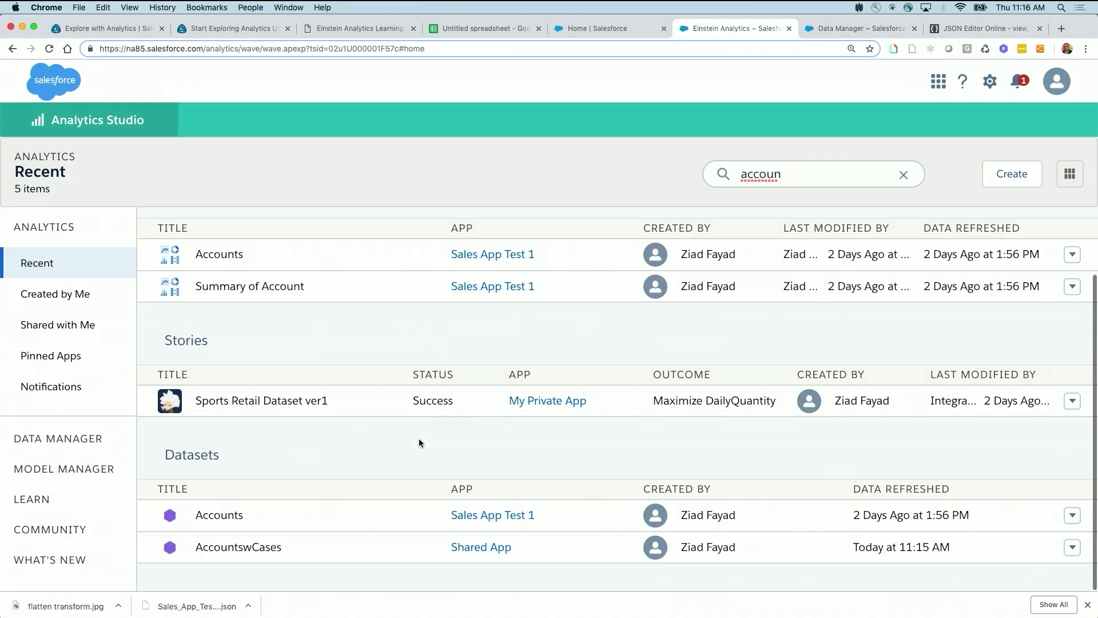
{"action": "left_click", "coordinate": [258, 550]}
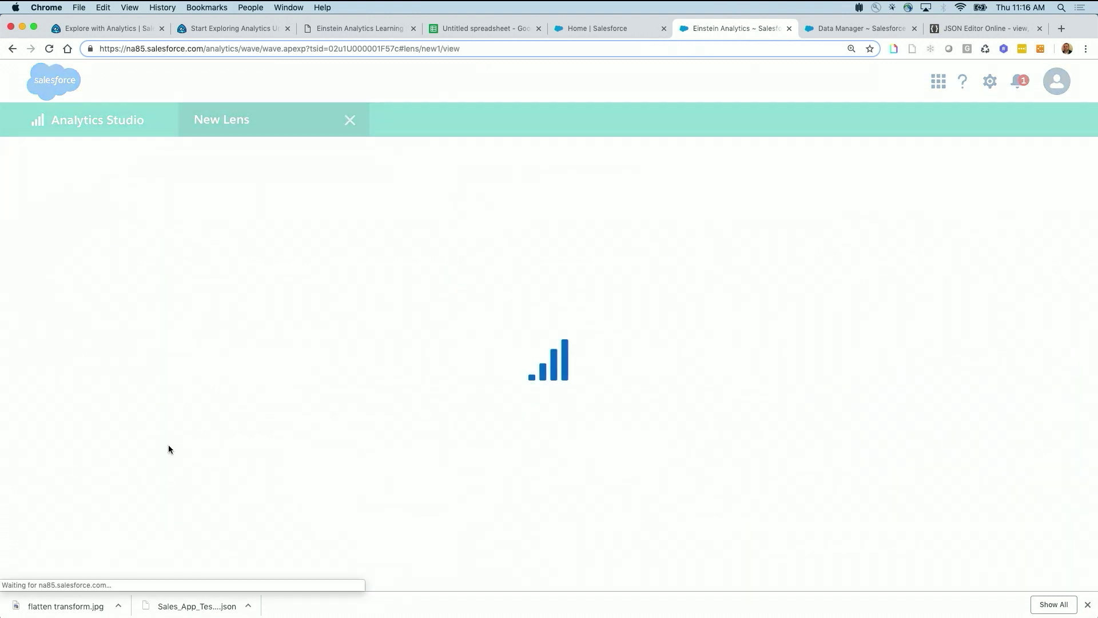
Step: Group the bars by Account Name, with bar length as Sum of cases.case_count_flag
{"action": "left_click", "coordinate": [94, 412]}
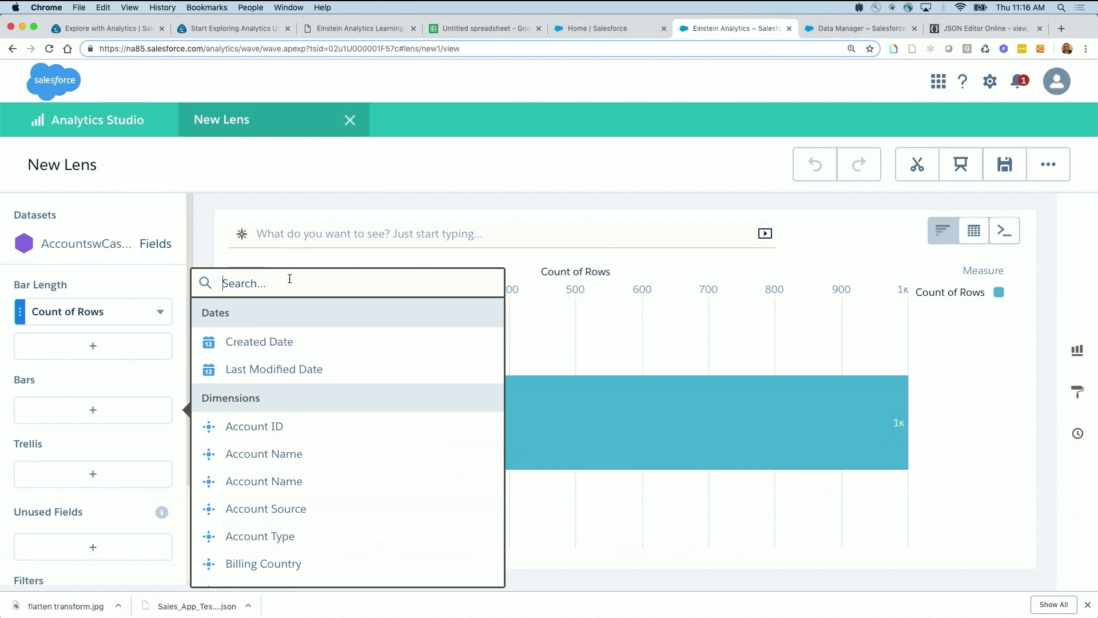
{"action": "type", "text": "acc"}
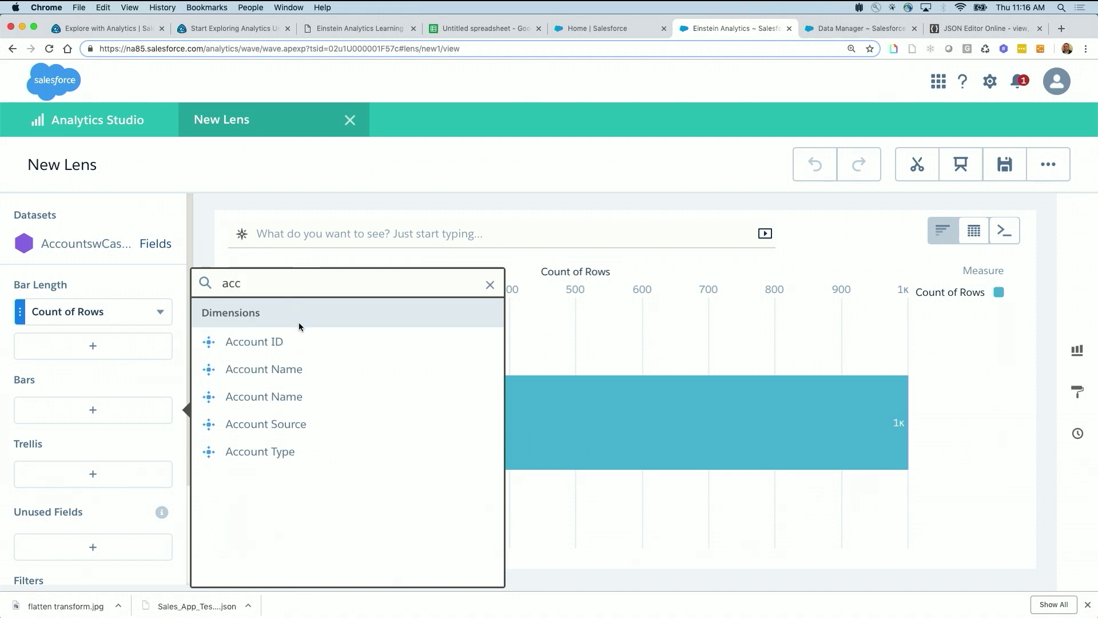
{"action": "left_click", "coordinate": [280, 368]}
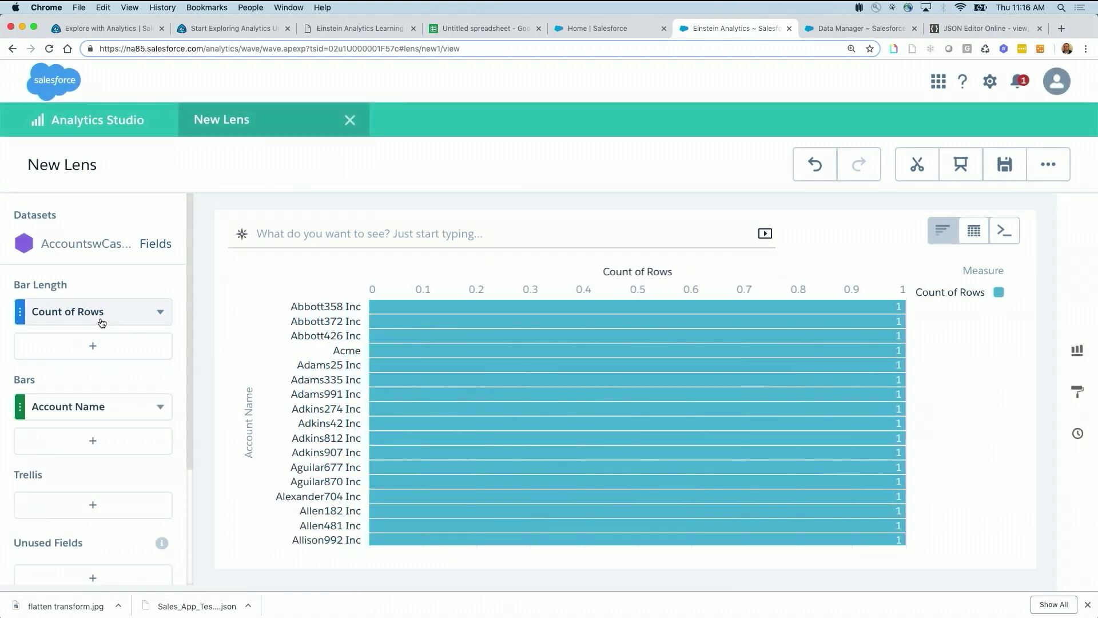
{"action": "left_click", "coordinate": [102, 323]}
{"action": "mouse_move", "coordinate": [210, 349]}
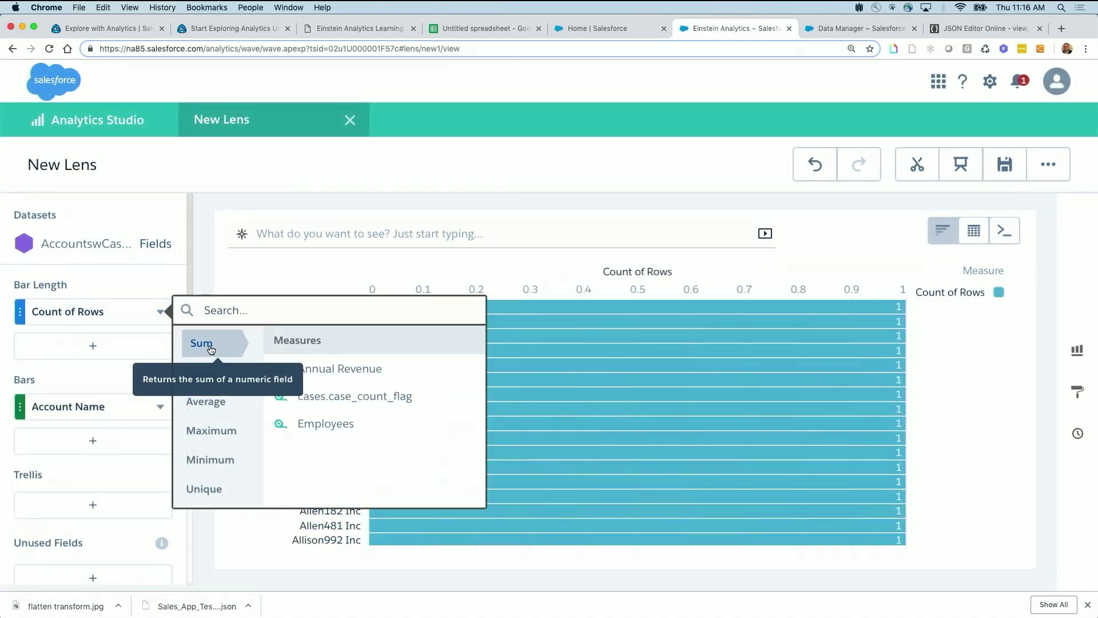
{"action": "left_click", "coordinate": [317, 397]}
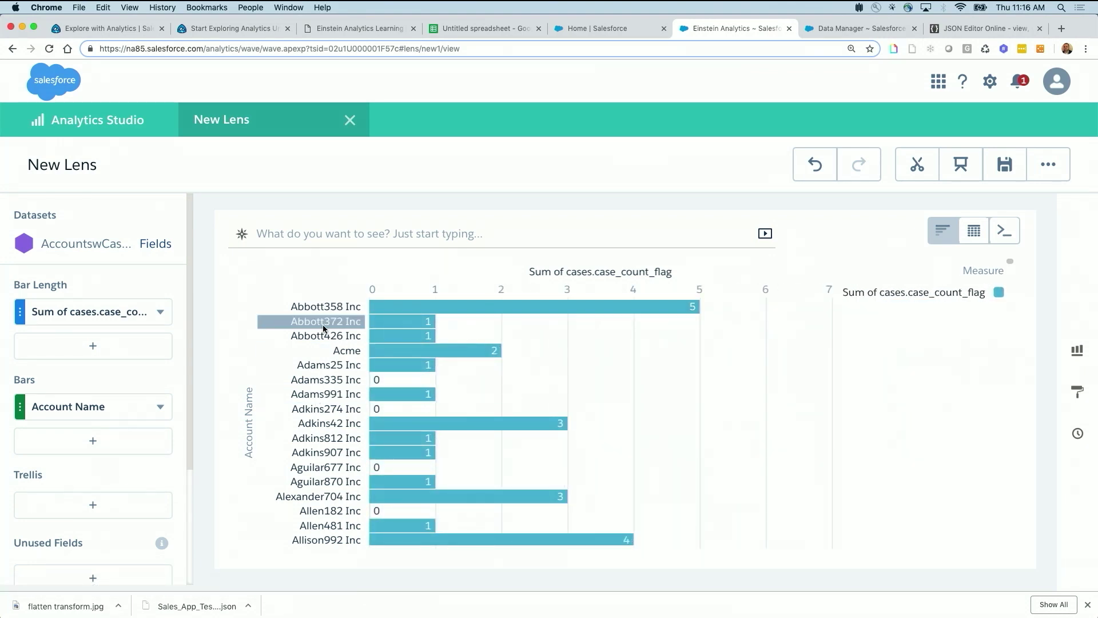
{"action": "mouse_move", "coordinate": [410, 357]}
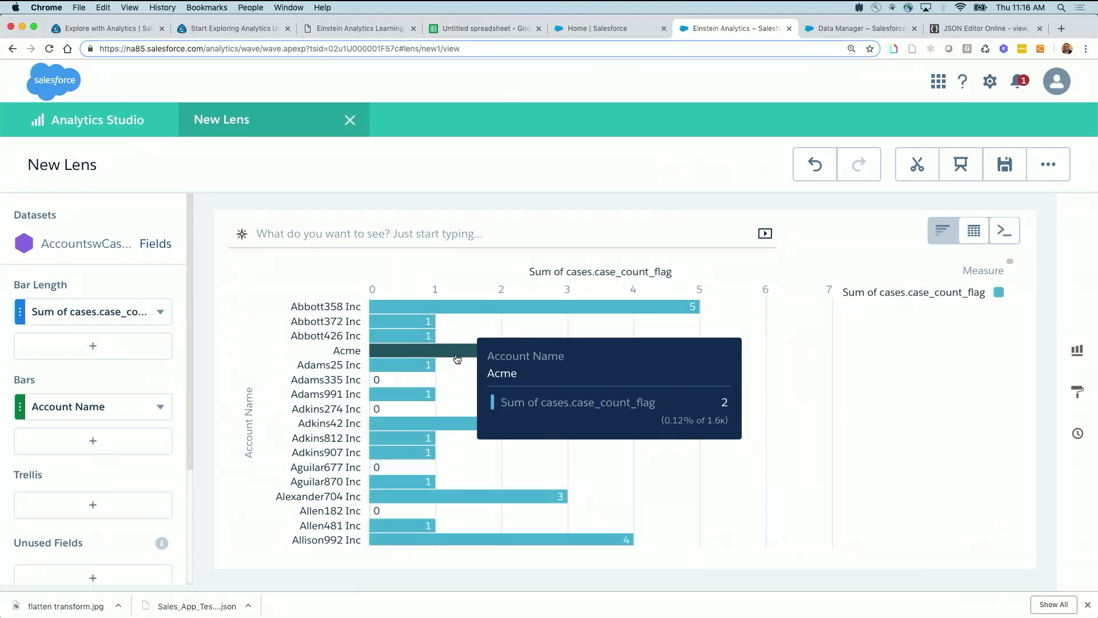